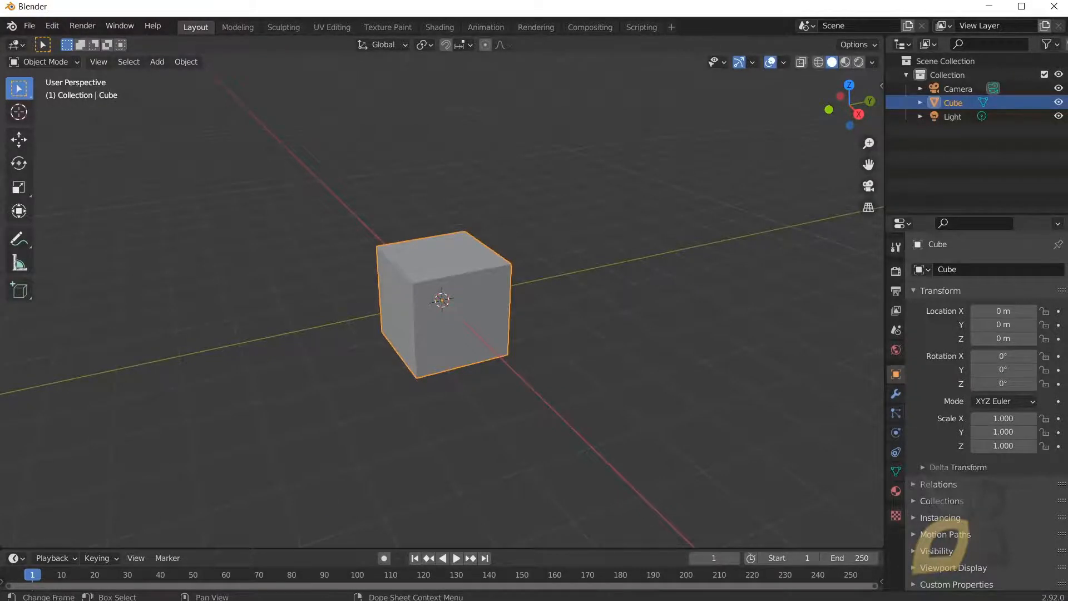
Switch to the web browser and look through the jbdesign tube channel's video results for "blender install".
key("alt+Tab")
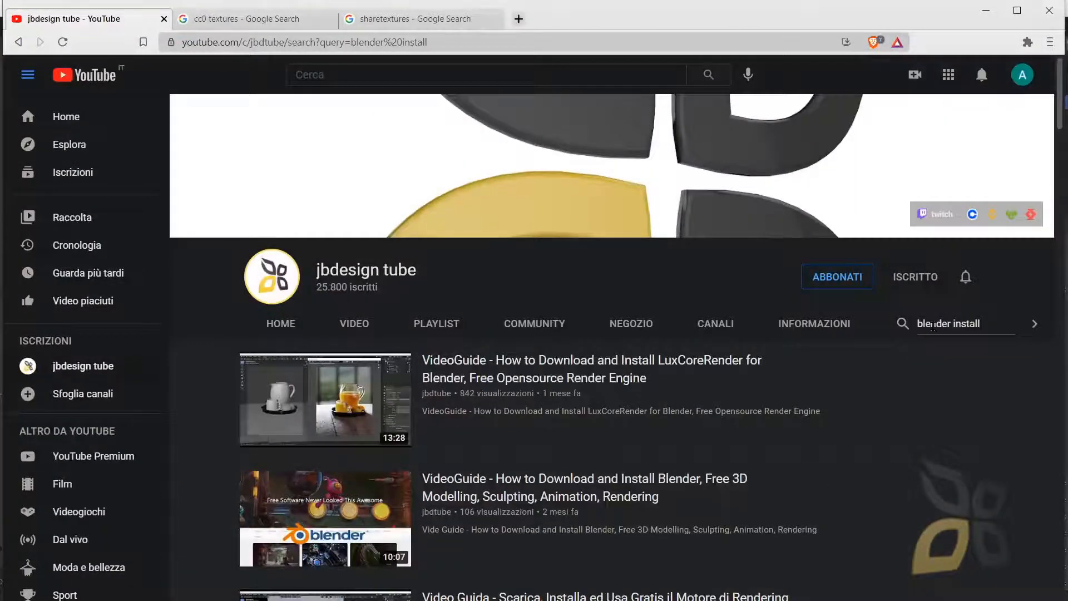
left_click(978, 325)
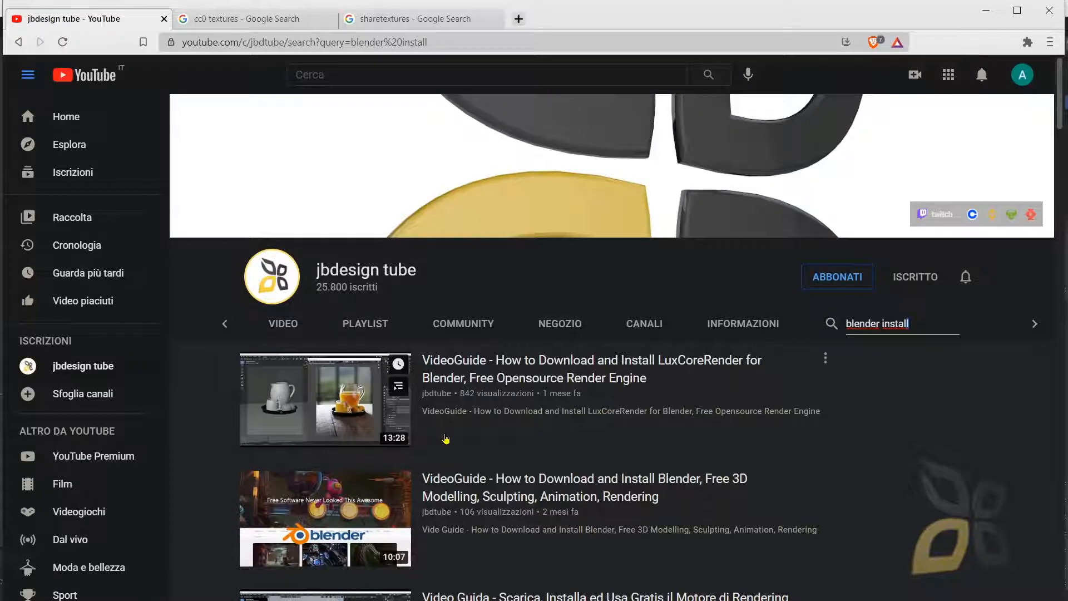
scroll(455, 448, "down", 3)
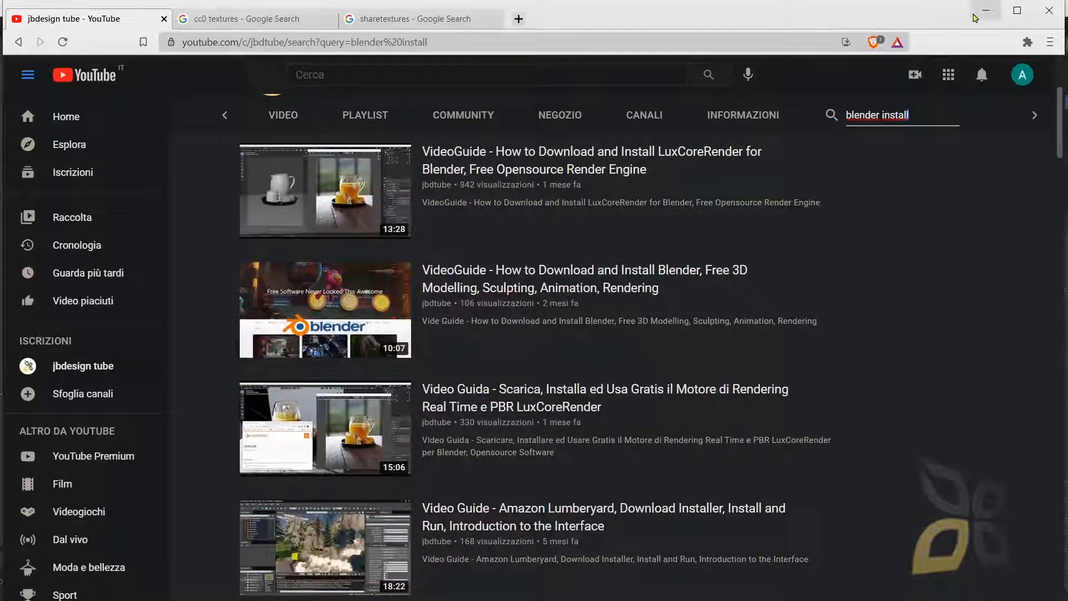
Open the CC0 Textures site from the "cc0 textures" Google results and look over its home page.
left_click(226, 21)
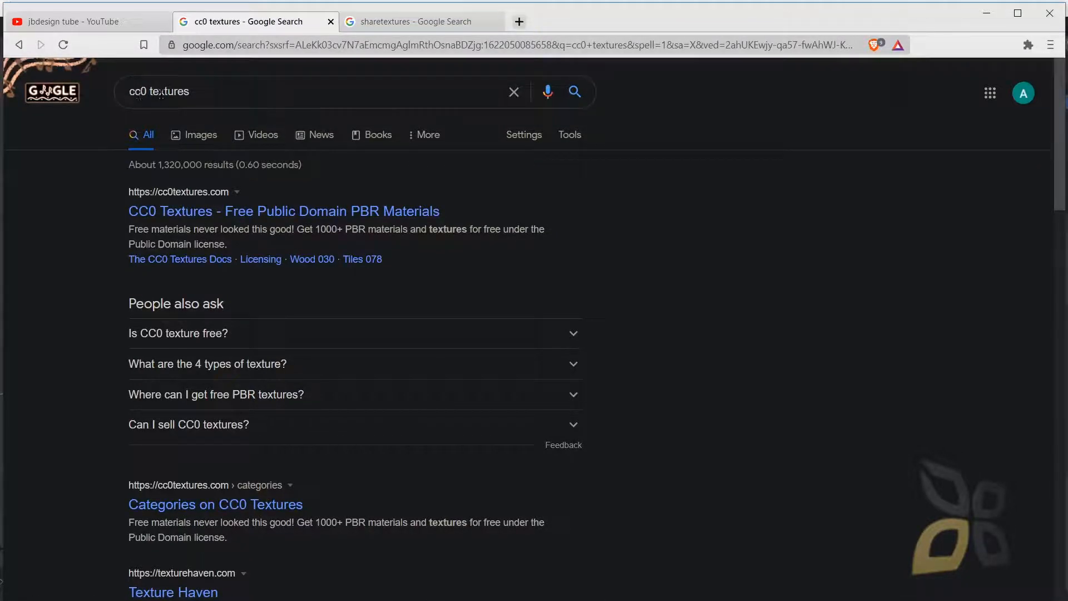
left_click(298, 214)
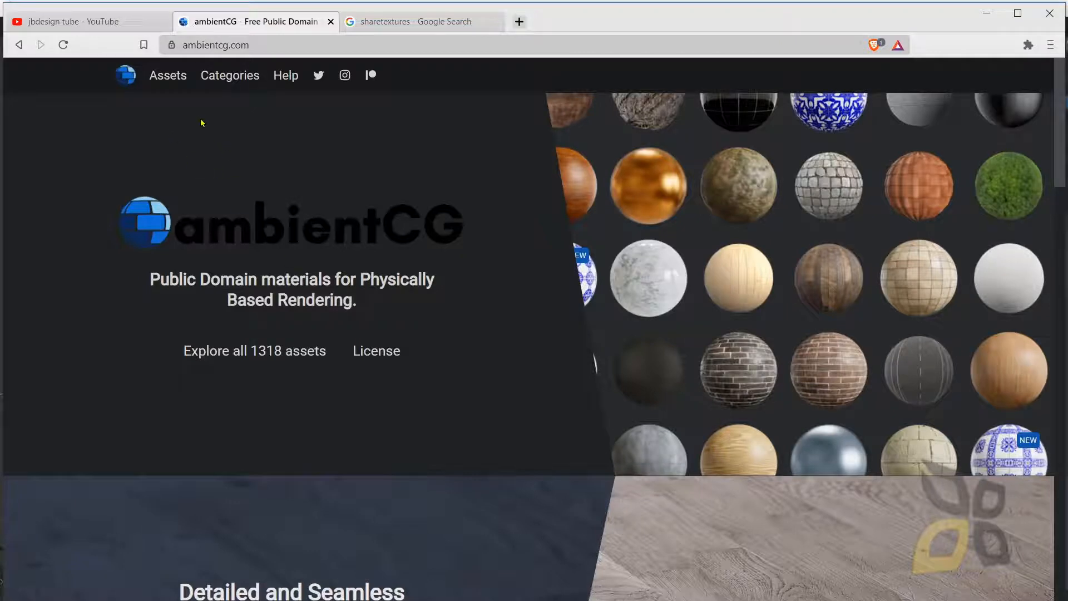
scroll(577, 352, "down", 5)
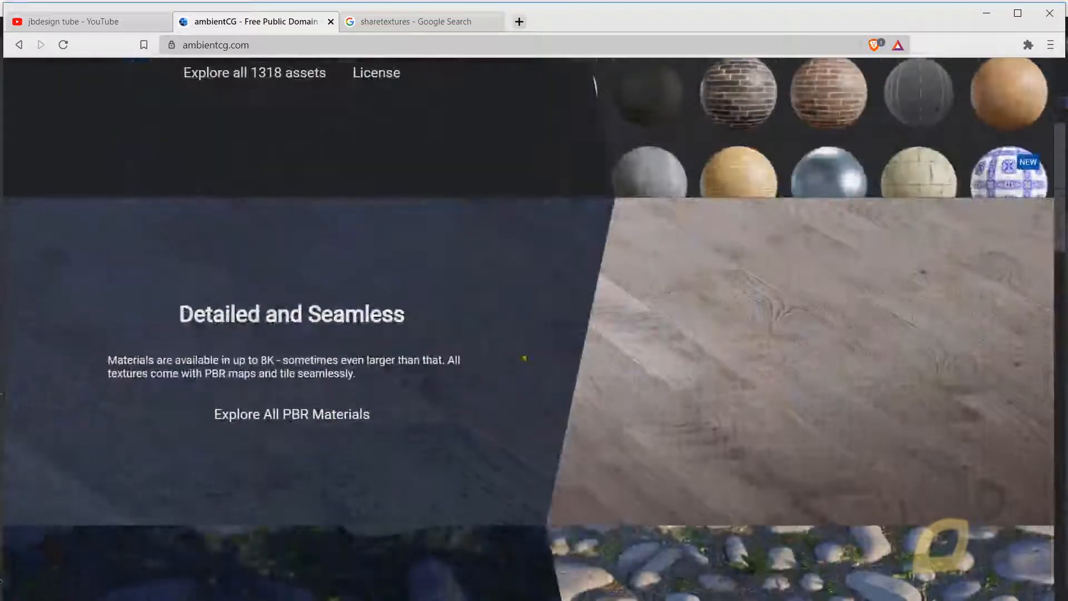
scroll(271, 323, "down", 1)
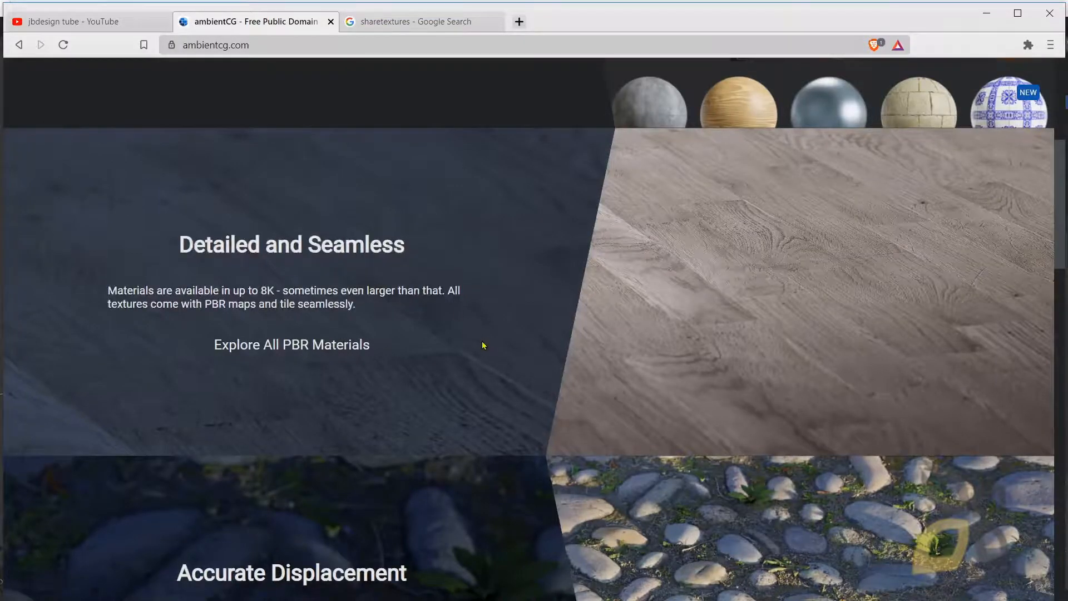
scroll(483, 345, "down", 10)
scroll(483, 345, "down", 13)
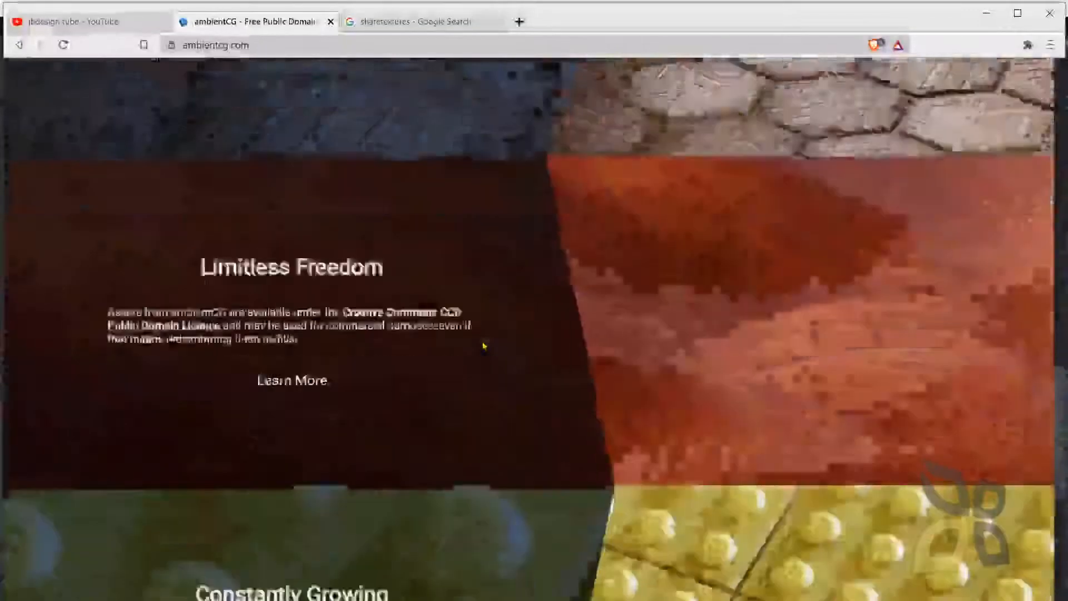
scroll(483, 378, "up", 20)
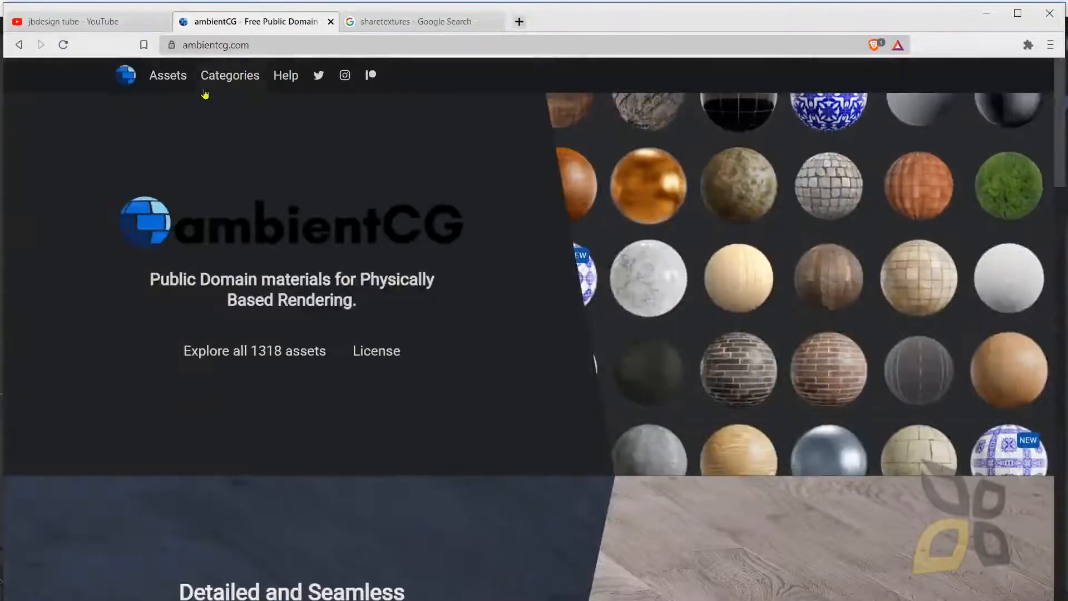
Open the site's asset list and look through its tags and its method, asset type and sorting filters.
left_click(171, 80)
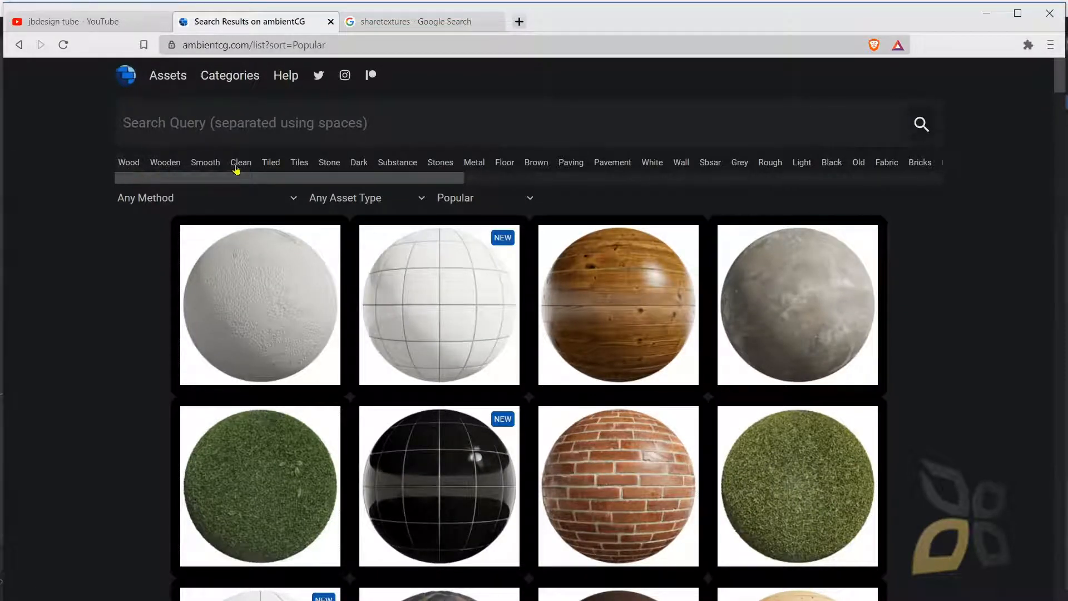
left_click_drag(350, 178, 410, 185)
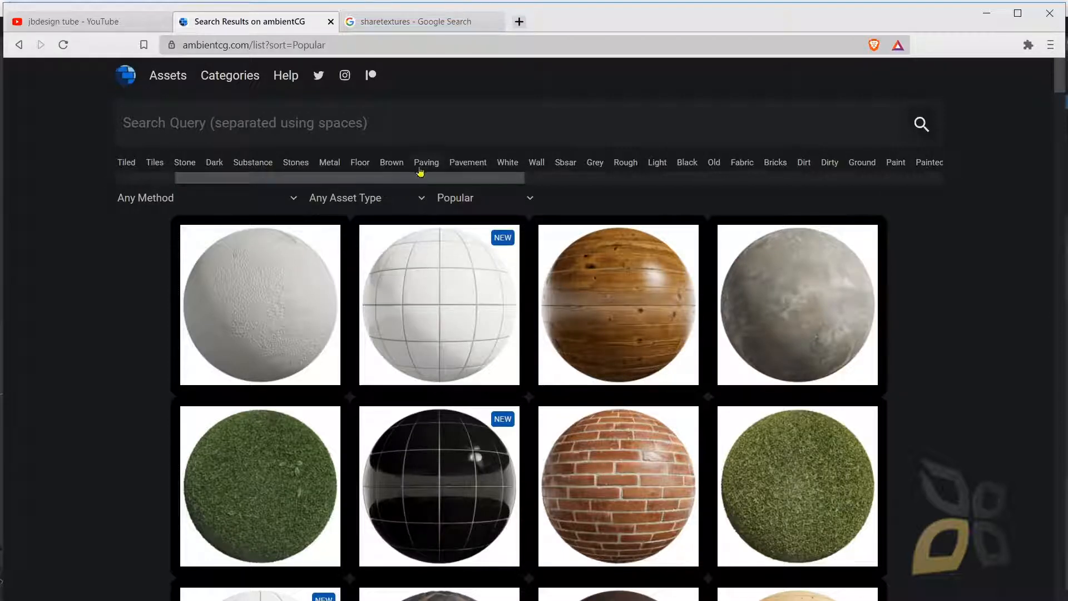
left_click_drag(496, 178, 799, 193)
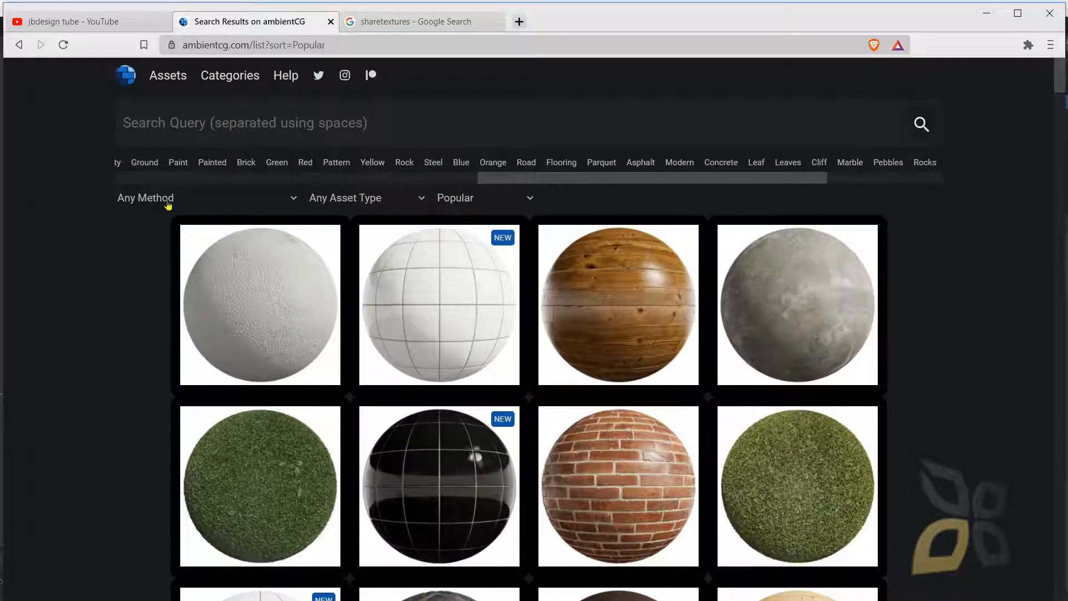
left_click(249, 204)
left_click(354, 201)
left_click(445, 198)
Search the asset library for "parquet".
left_click(276, 124)
type("parquet")
key("Return")
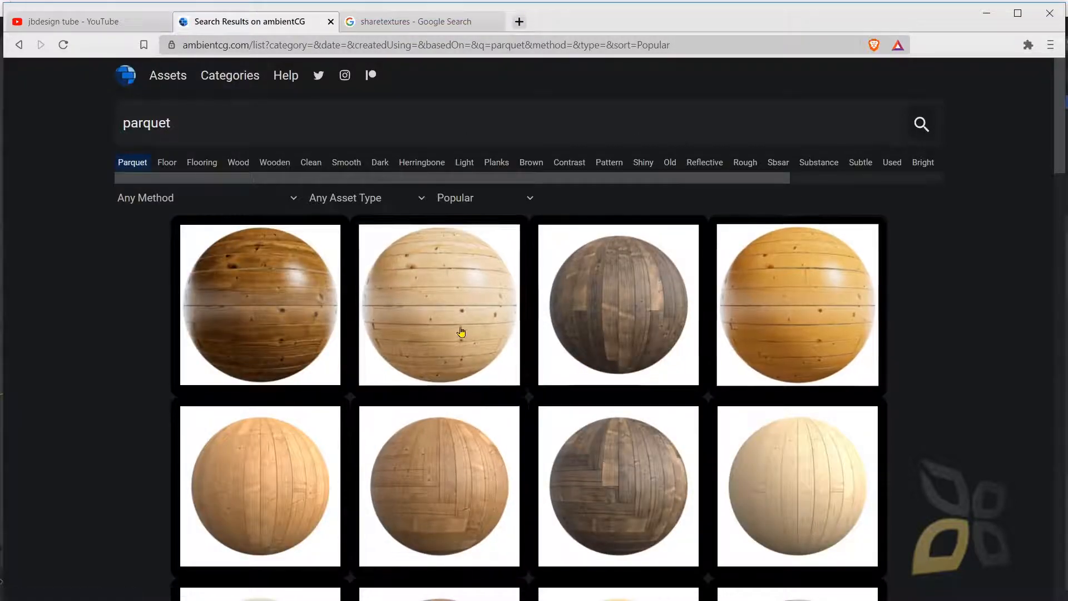
Open the texture categories overview and look through the available material categories.
left_click(238, 85)
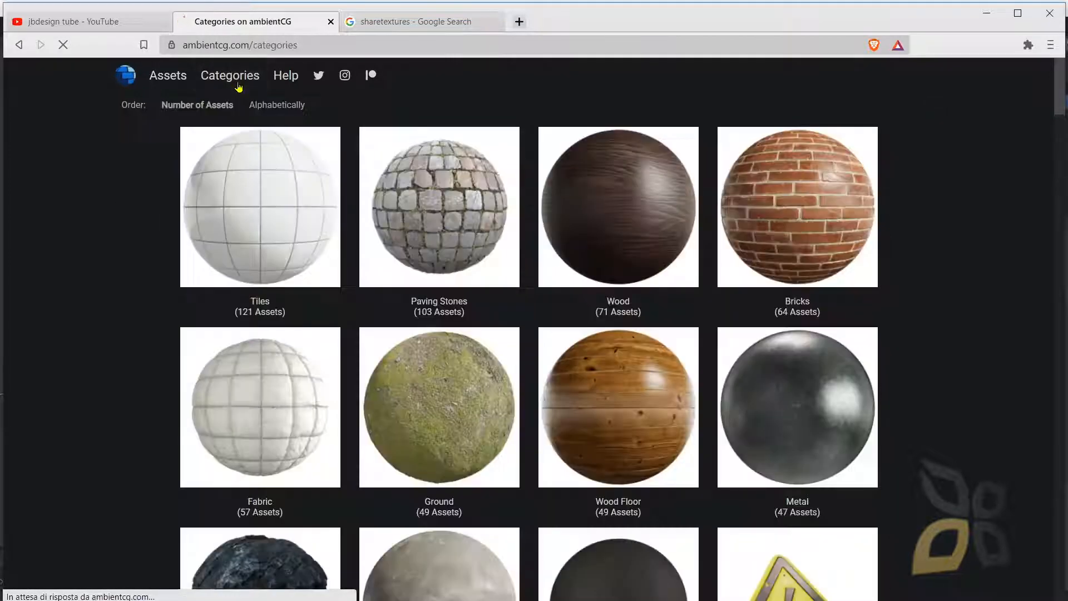
scroll(591, 333, "down", 2)
scroll(591, 355, "down", 2)
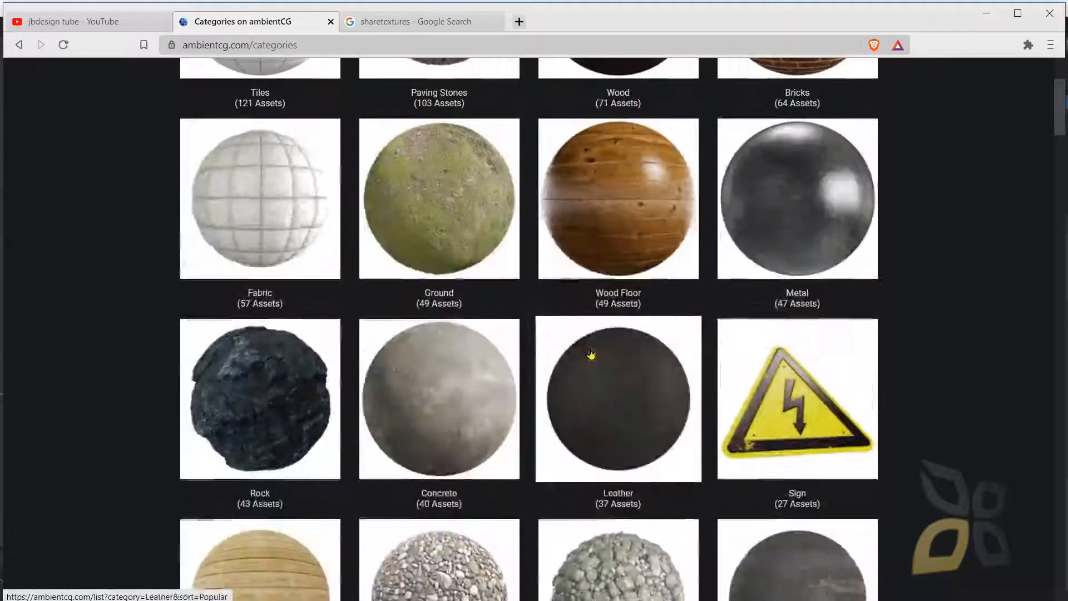
scroll(591, 356, "down", 5)
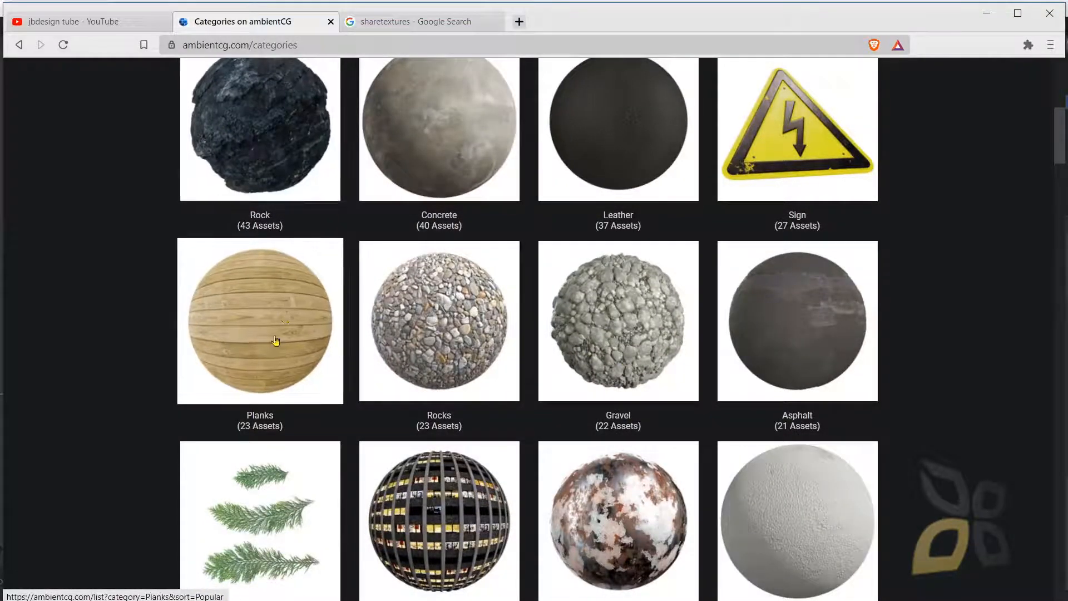
scroll(345, 418, "down", 4)
scroll(345, 415, "up", 3)
scroll(345, 415, "up", 9)
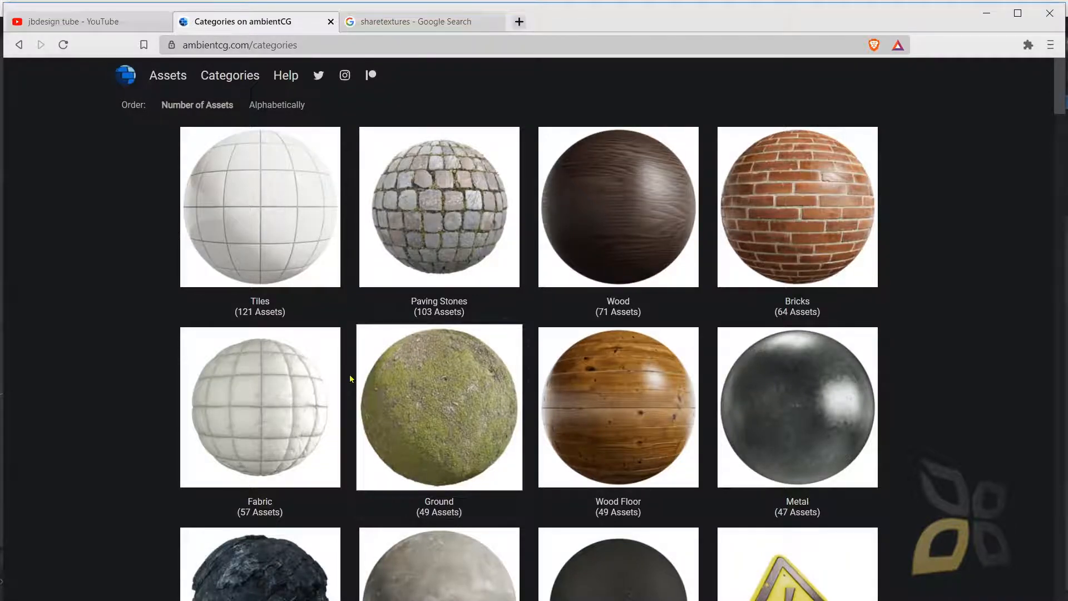
Return to the jbdesign tube YouTube channel and browse its playlists in the English Video-Courses section.
key("ctrl+shift+Tab")
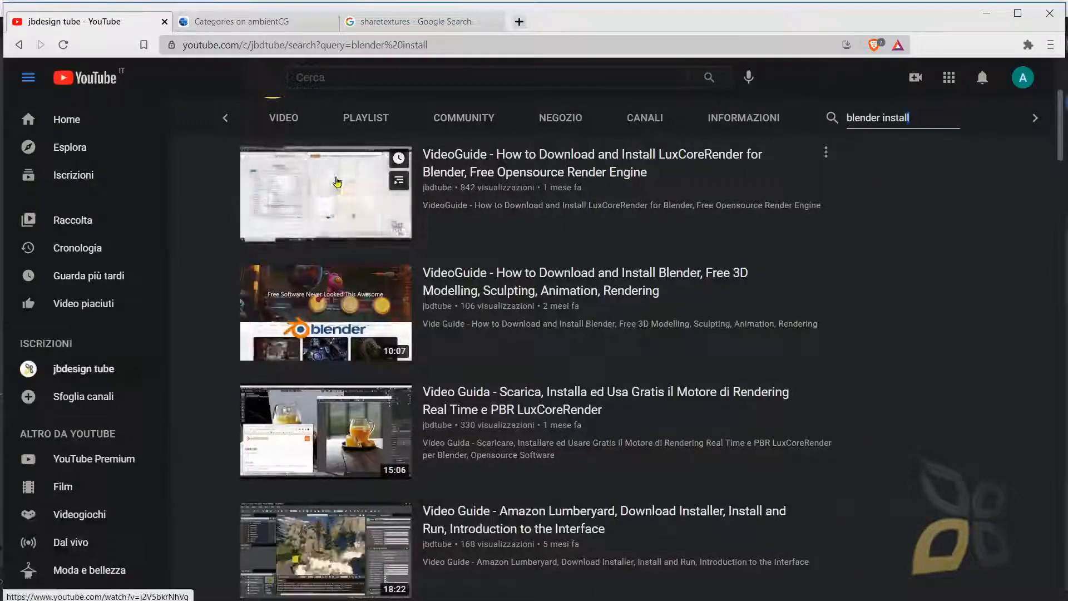
left_click(368, 129)
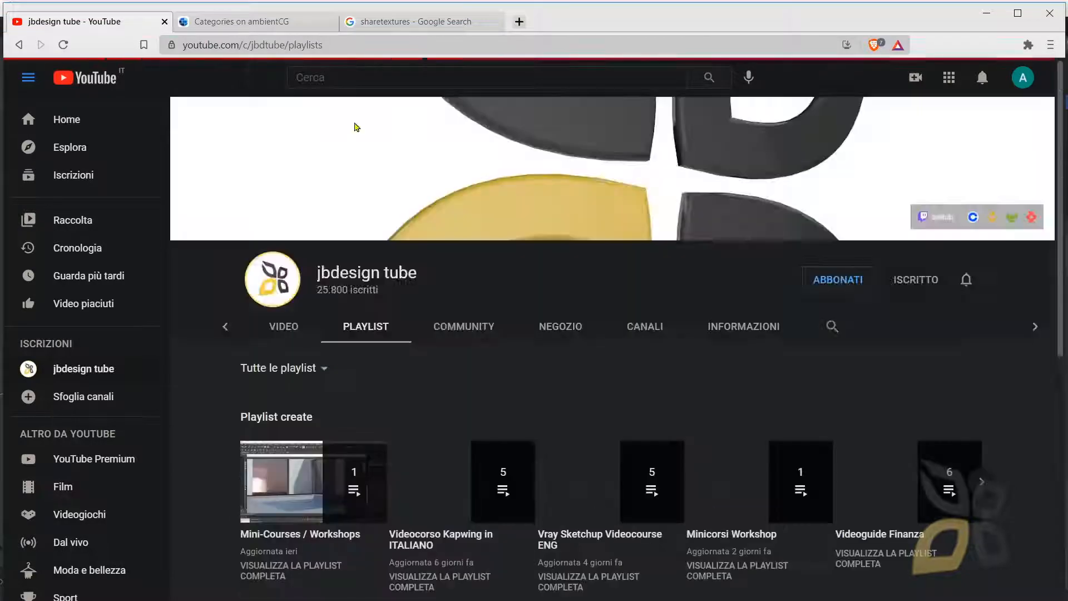
scroll(438, 333, "down", 5)
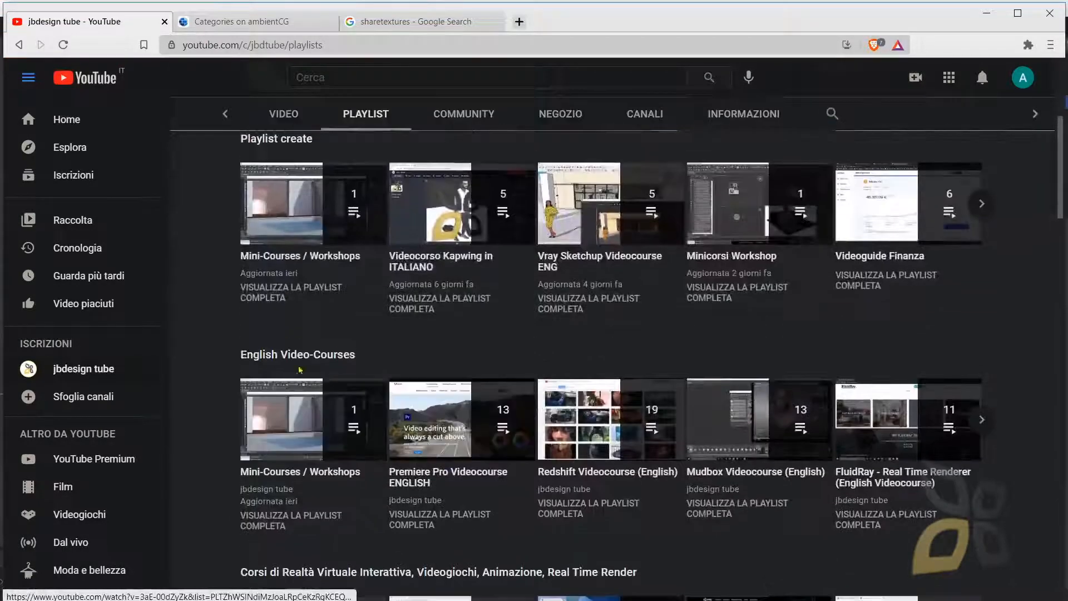
left_click(981, 419)
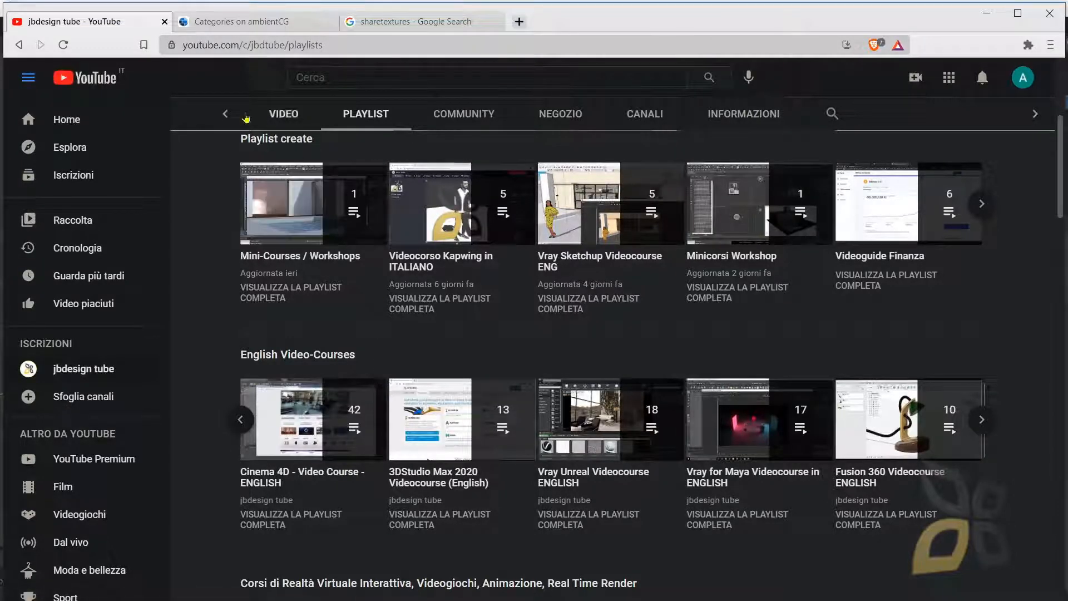
Return to the ambientCG categories and open the Wood Floor 043 material from the Wood Floor category.
left_click(243, 21)
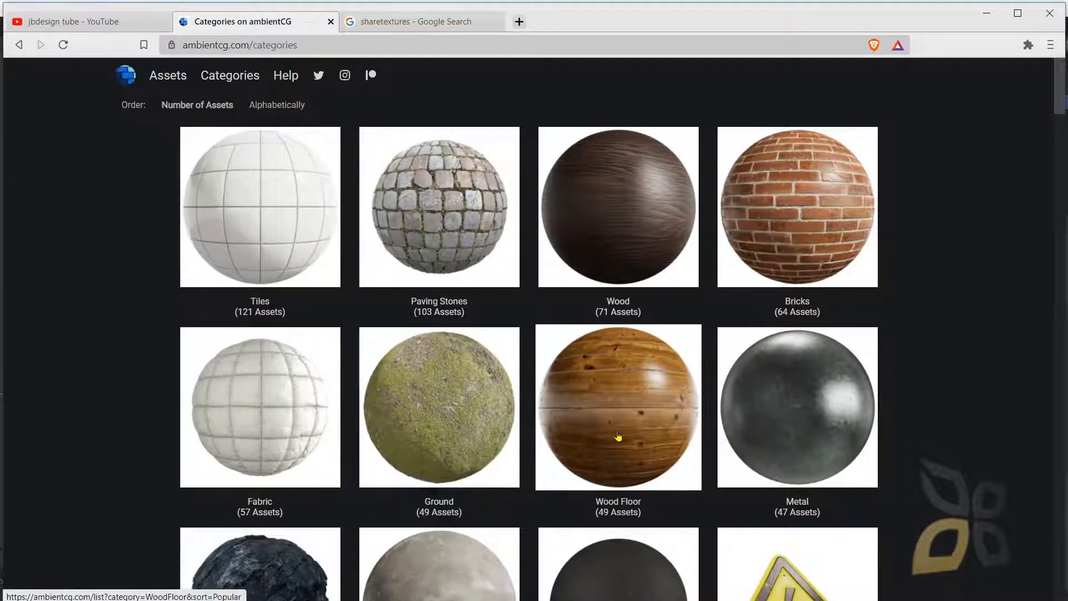
left_click(619, 435)
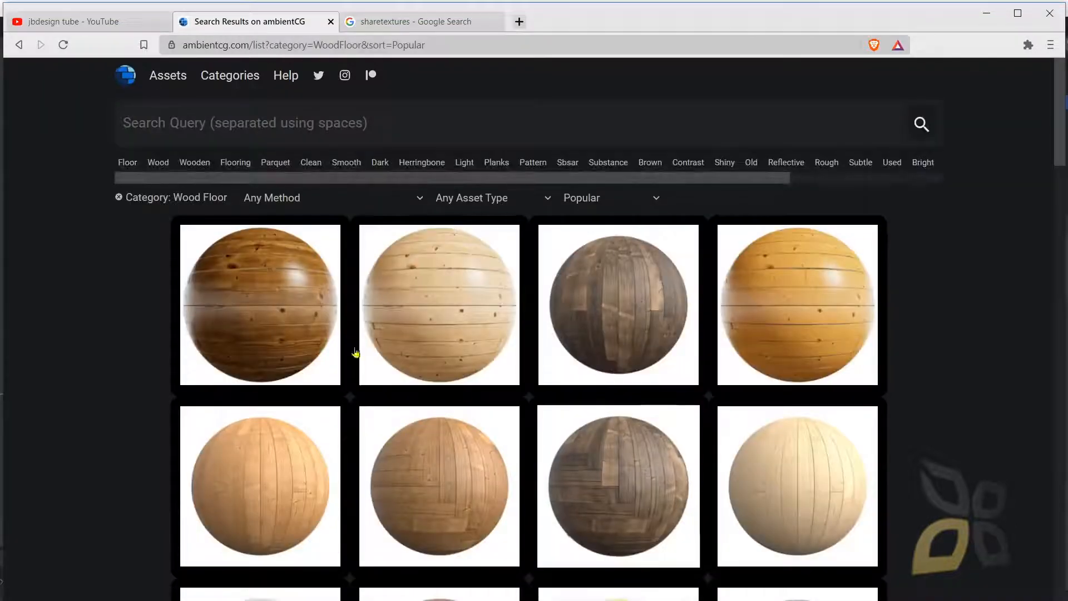
left_click(259, 301)
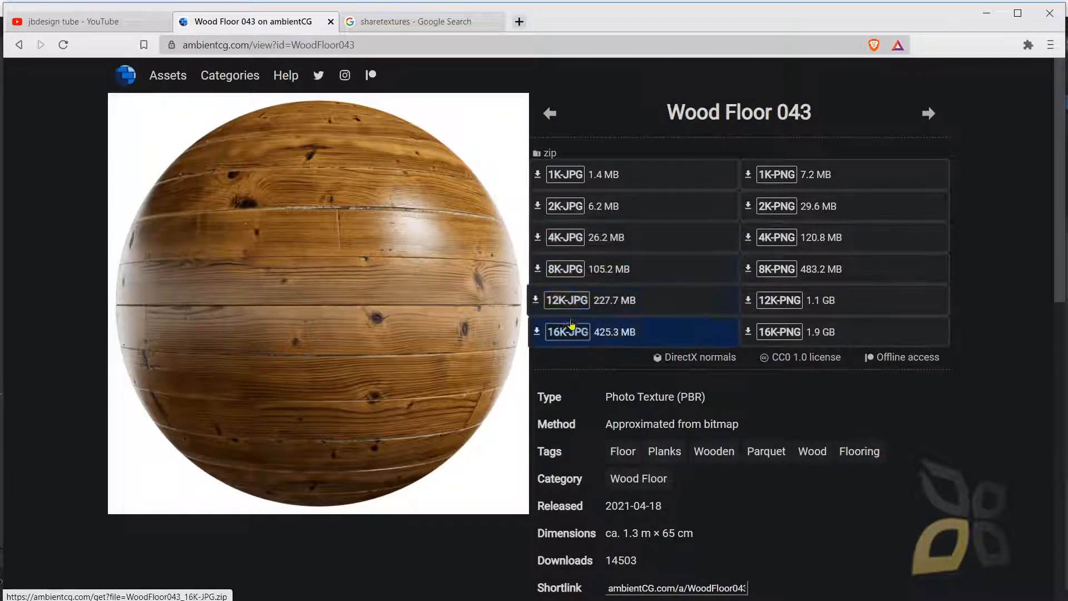
Examine the Wood Floor 043 page, including its download resolutions, material details and texture preview.
mouse_move(609, 313)
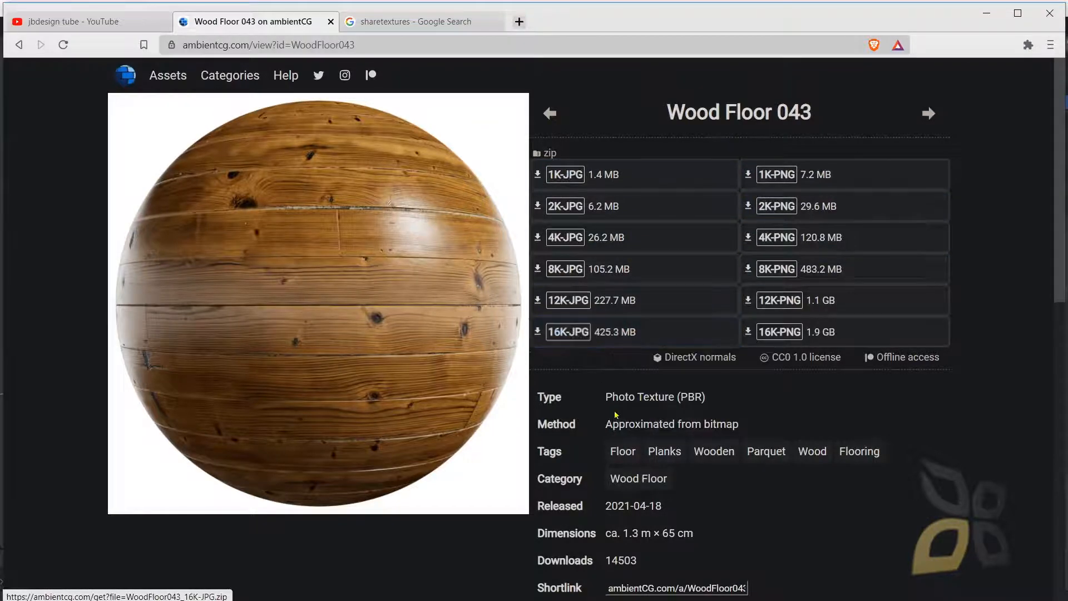
scroll(616, 415, "down", 3)
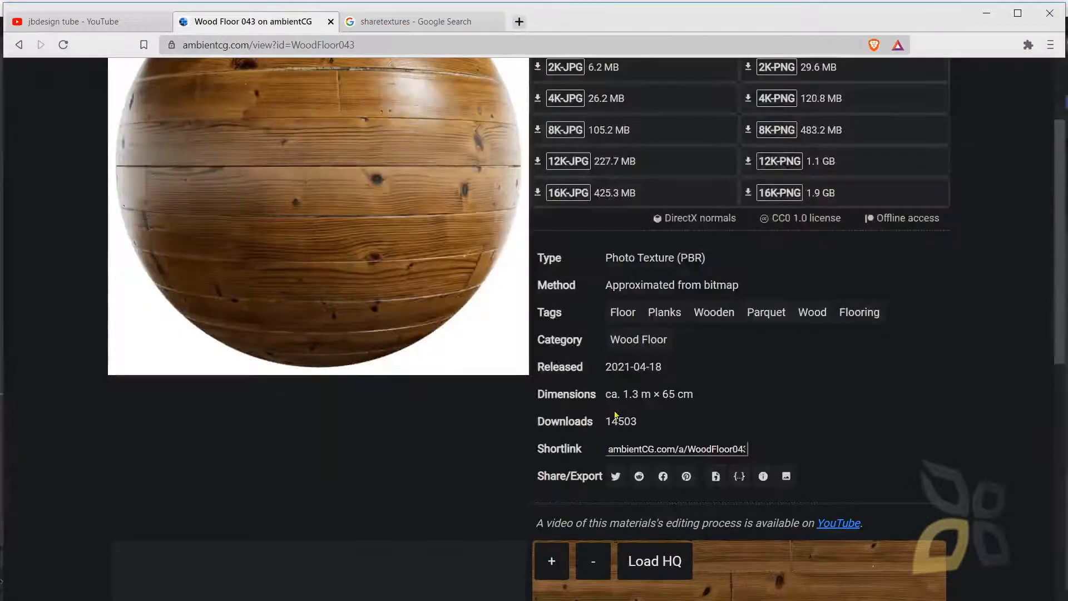
scroll(617, 389, "up", 3)
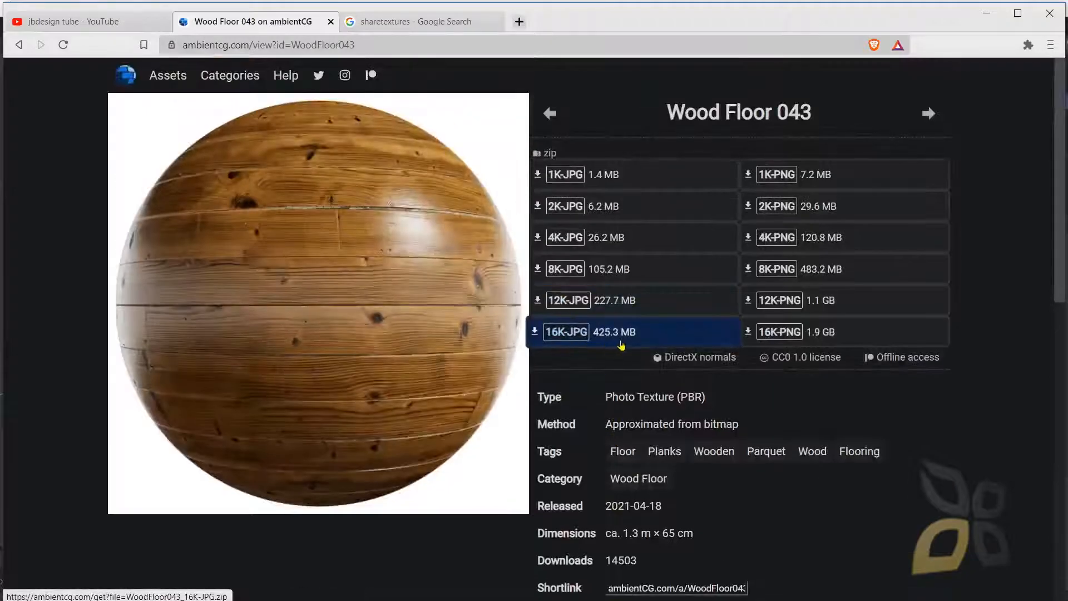
scroll(622, 345, "down", 9)
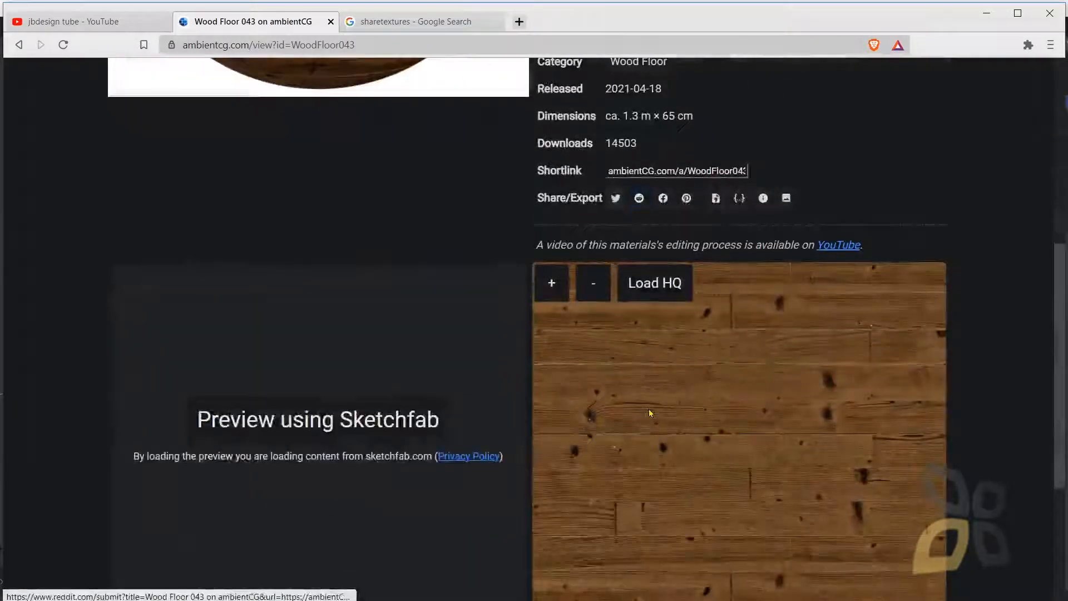
scroll(649, 412, "down", 3)
scroll(649, 410, "up", 2)
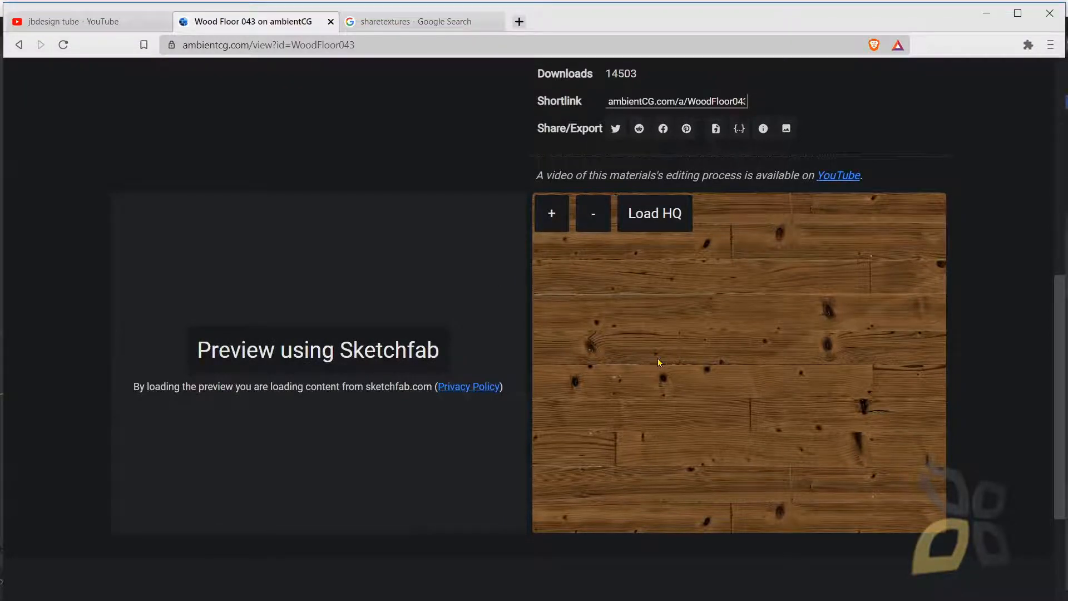
scroll(660, 362, "down", 3)
scroll(661, 361, "up", 11)
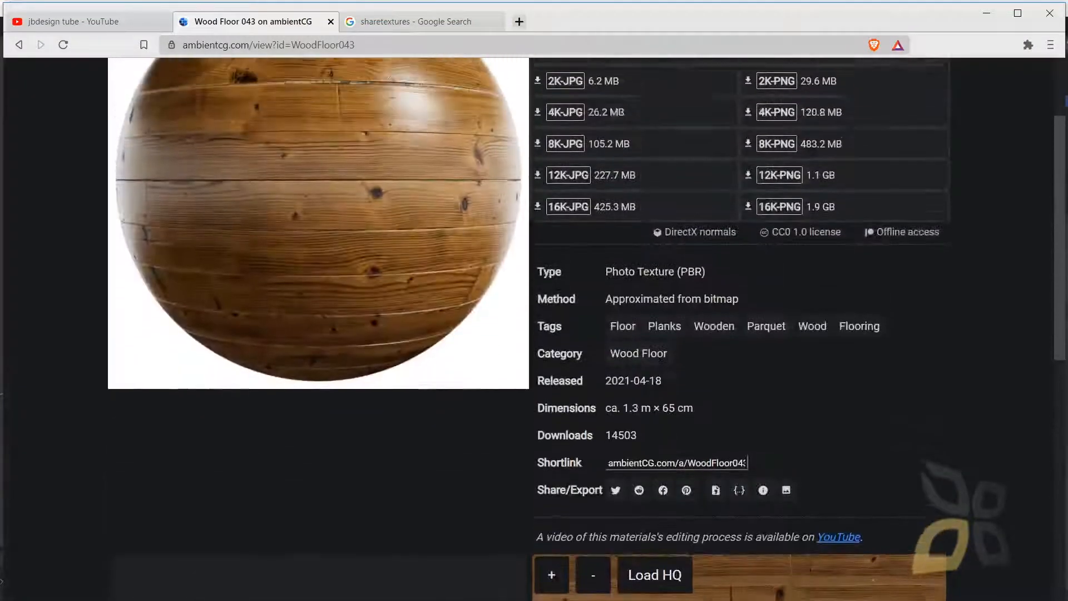
scroll(661, 359, "up", 3)
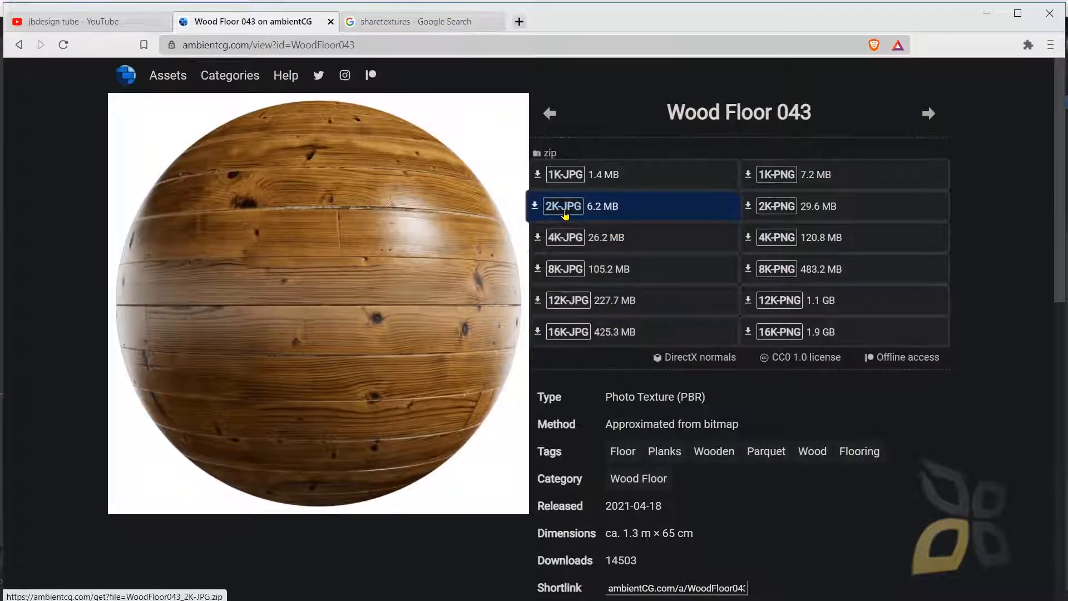
Download the 2K-JPG version of Wood Floor 043 and save the zip file in the Download folder.
left_click(565, 215)
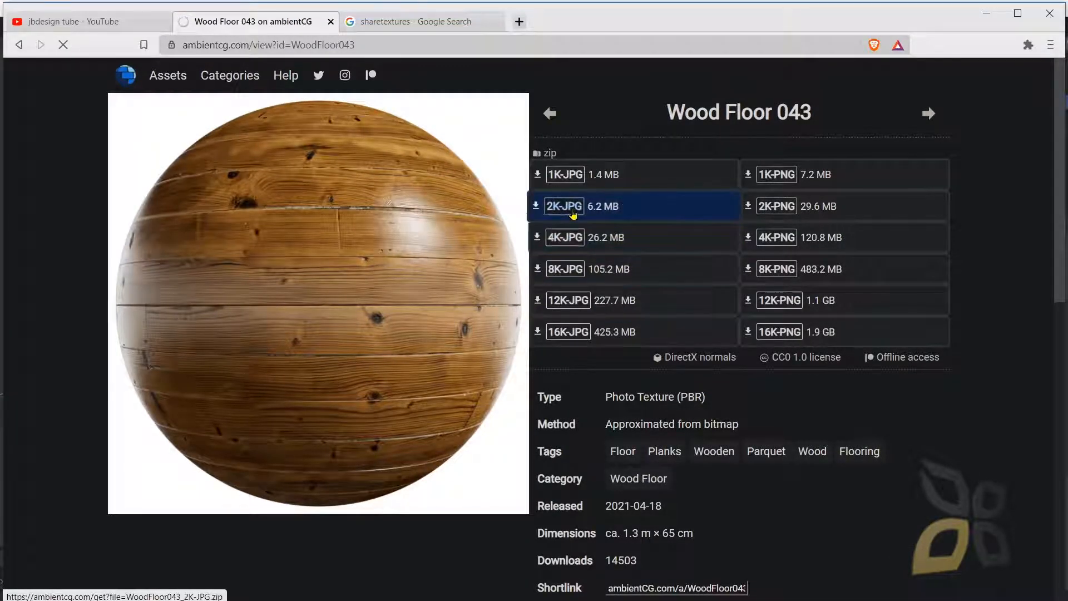
mouse_move(573, 214)
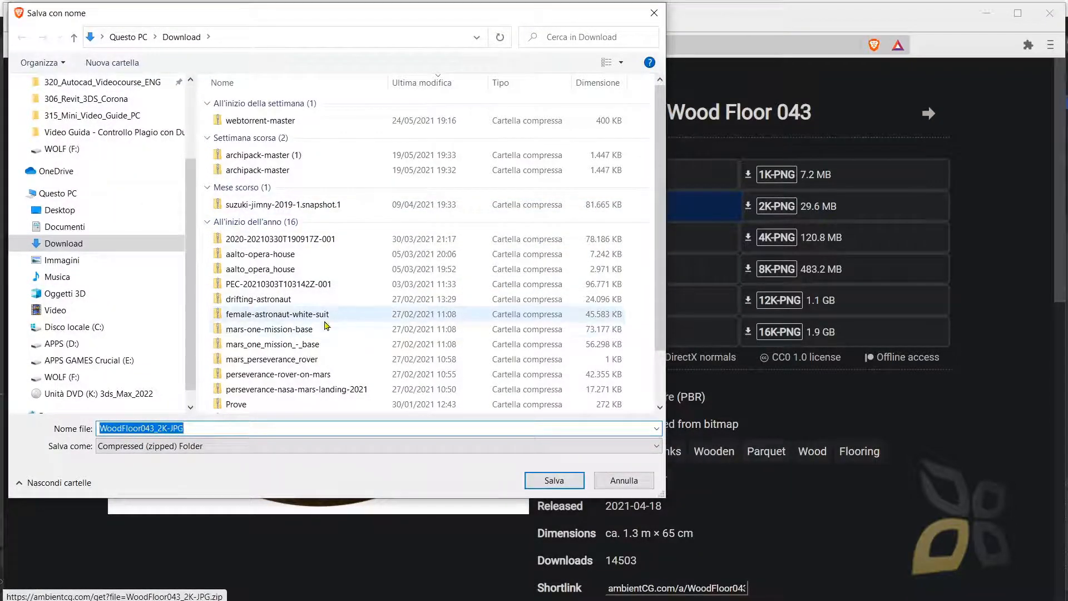
scroll(140, 344, "up", 3)
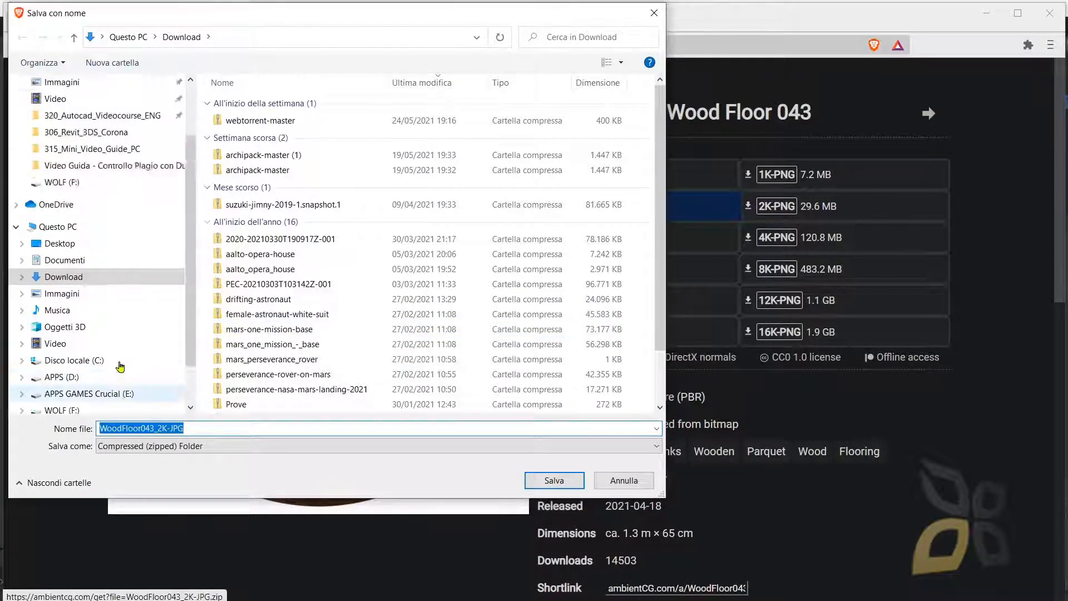
left_click(53, 127)
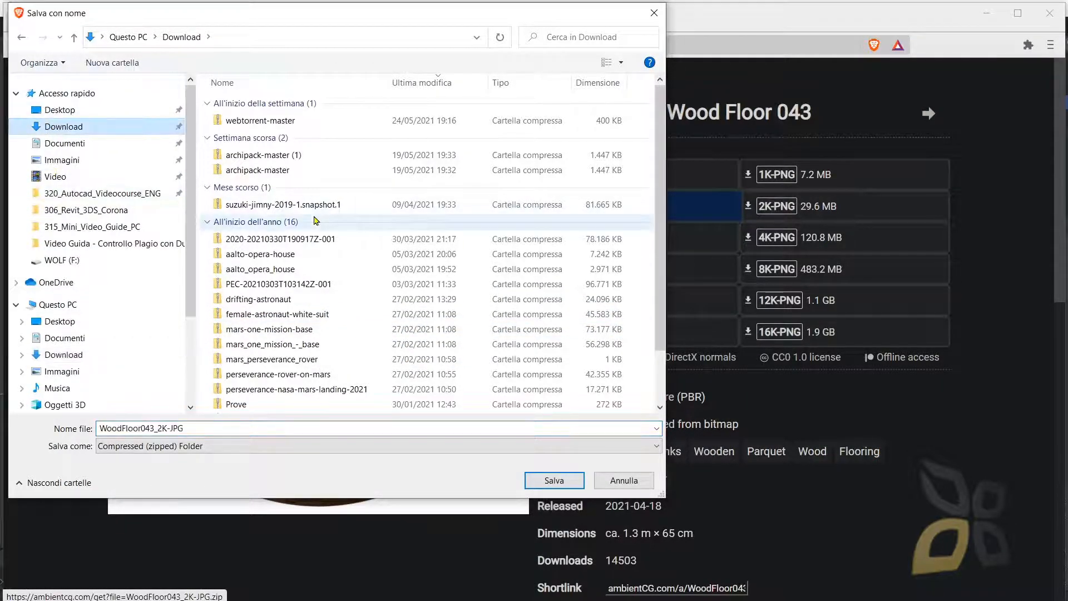
left_click(555, 481)
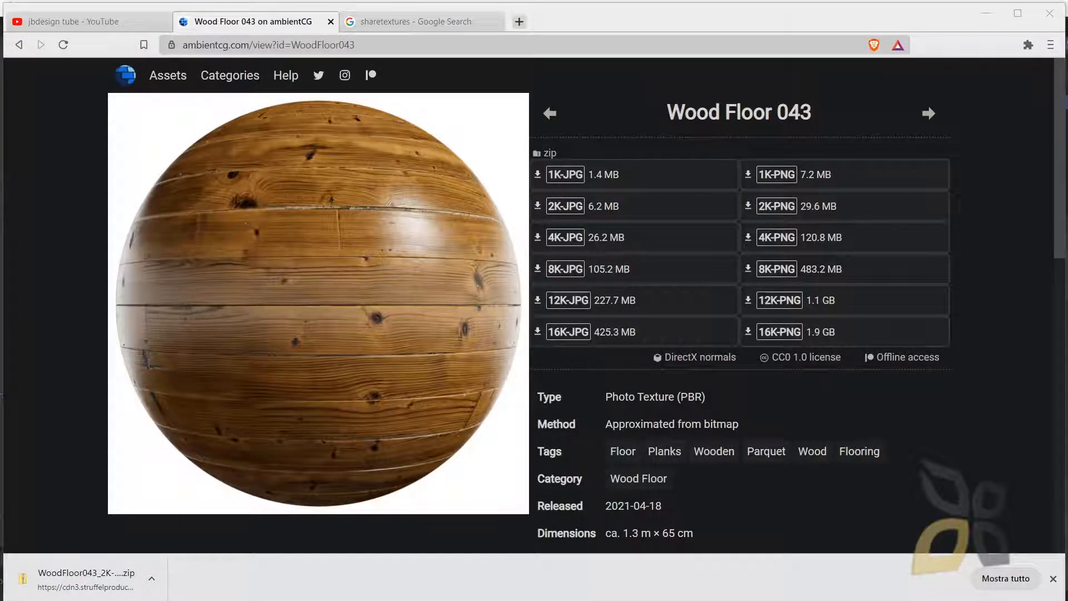
Extract the WoodFloor043_2K-JPG archive into its own folder inside the Download folder.
left_click_drag(448, 1, 395, 141)
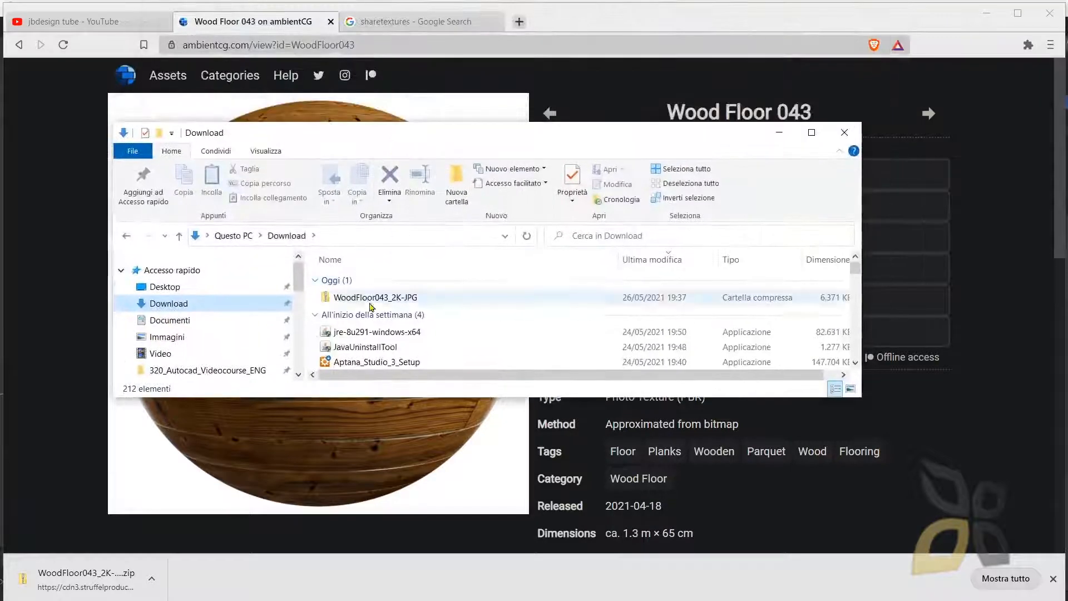
left_click_drag(861, 396, 716, 479)
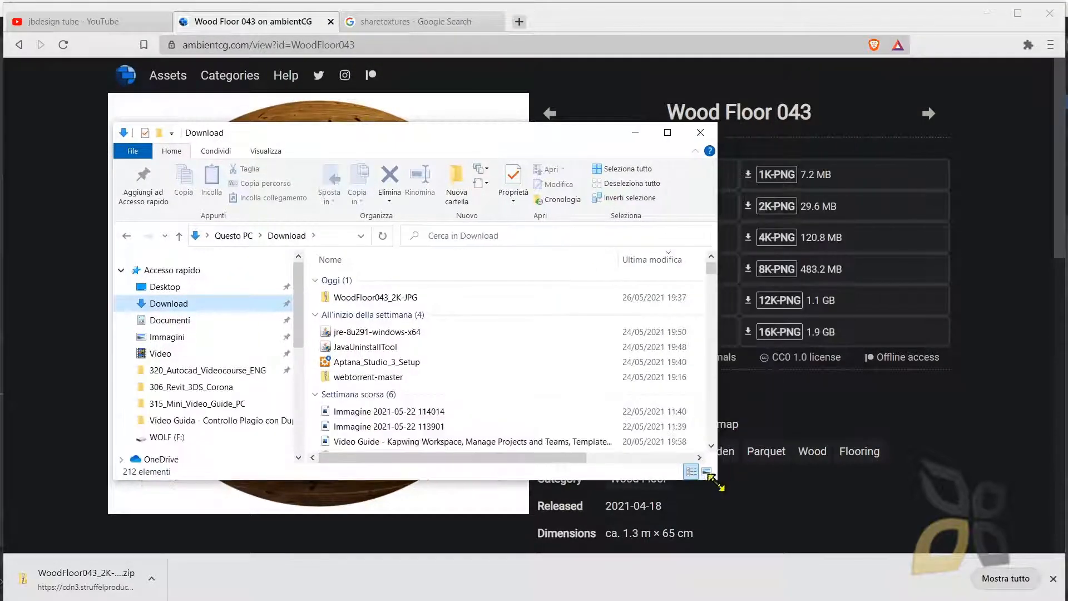
left_click(352, 301)
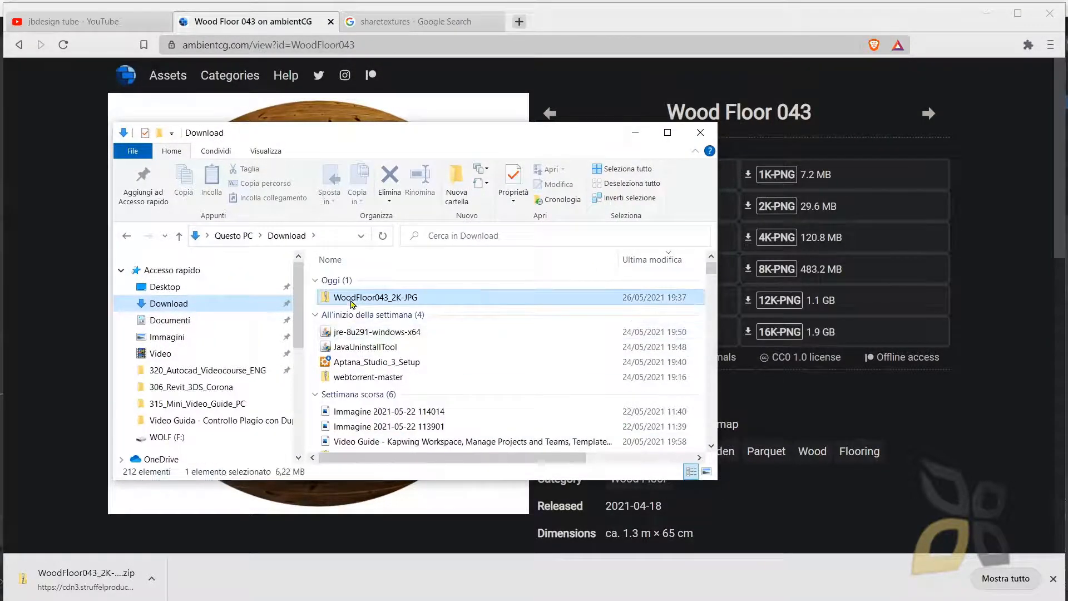
right_click(351, 301)
left_click(410, 359)
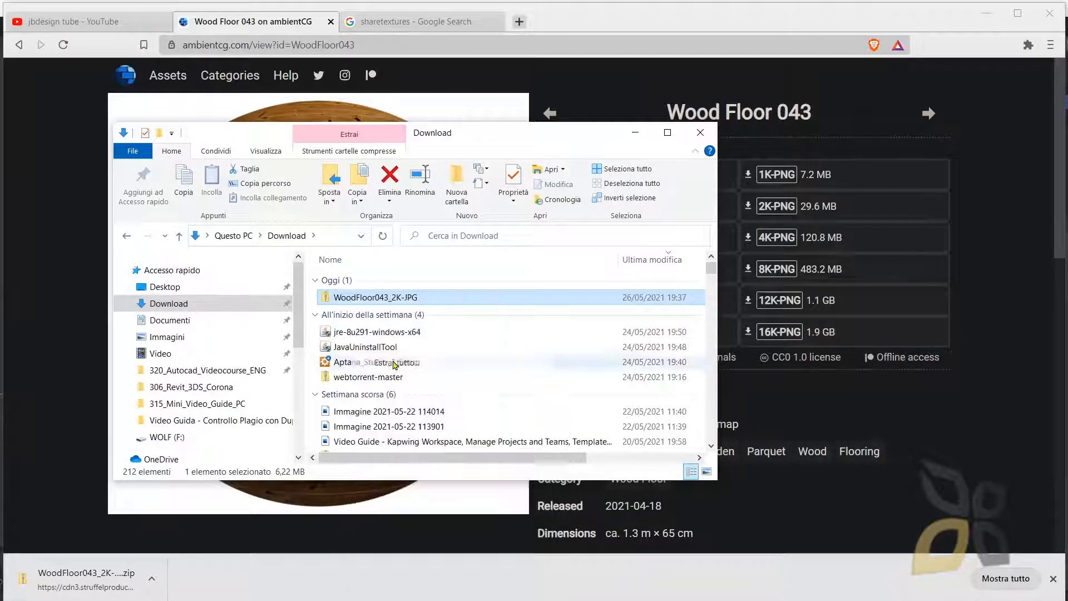
left_click(627, 405)
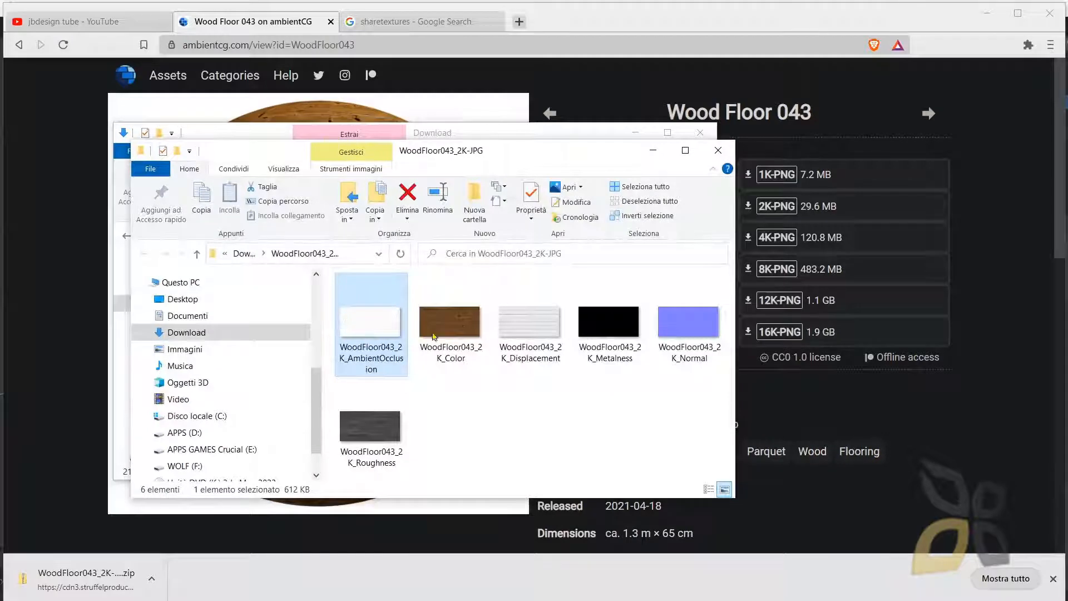
Examine the extracted ambient occlusion, color, displacement, metalness, normal and roughness maps in an enlarged folder window.
left_click(448, 329)
left_click(539, 333)
left_click(592, 335)
left_click(682, 341)
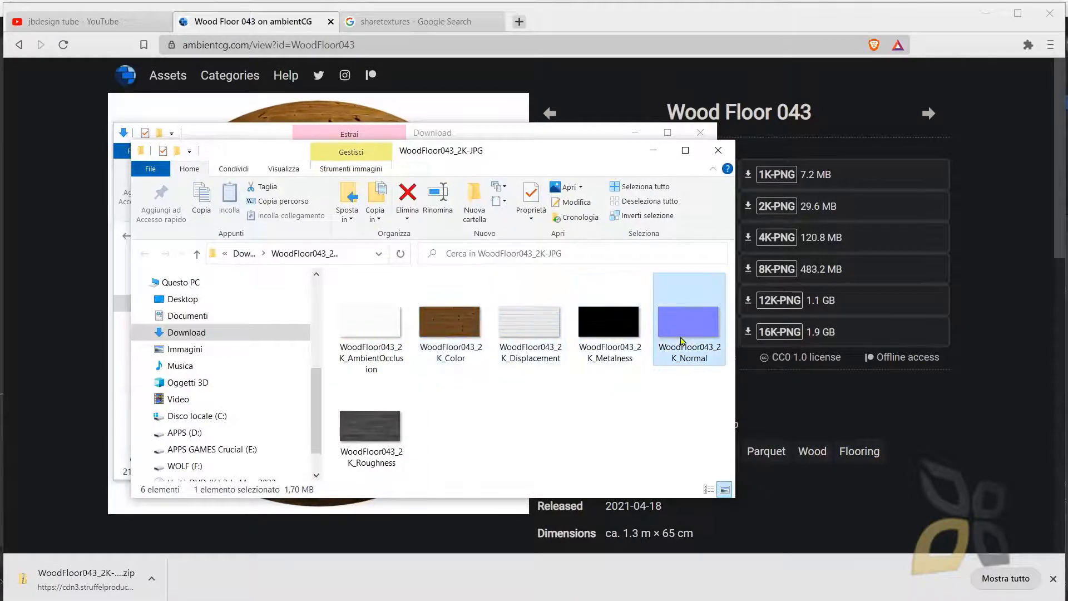
left_click_drag(733, 500, 807, 566)
left_click(445, 342)
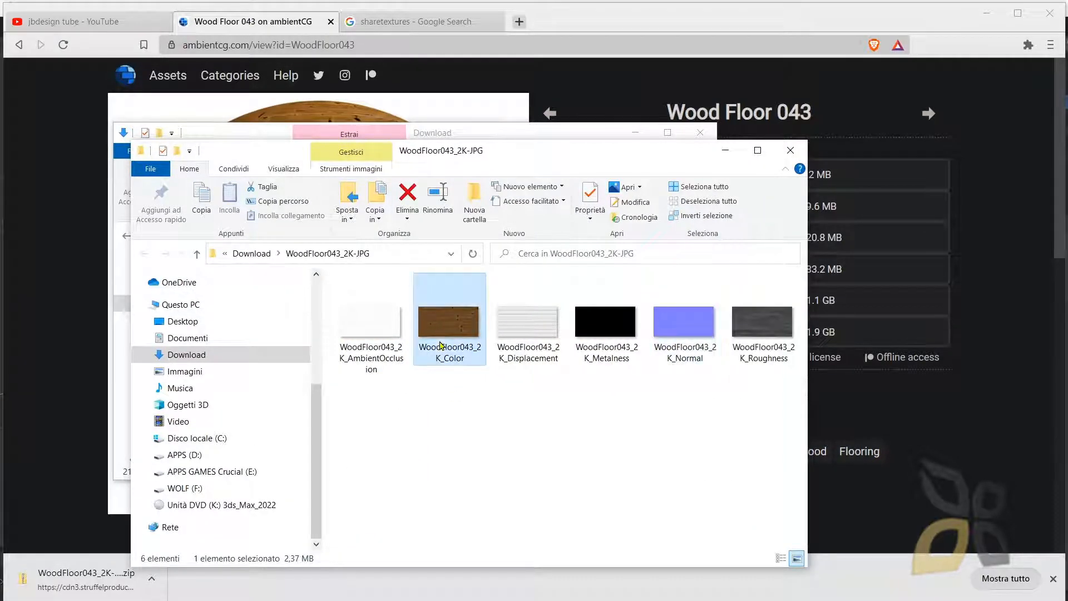
left_click(388, 336)
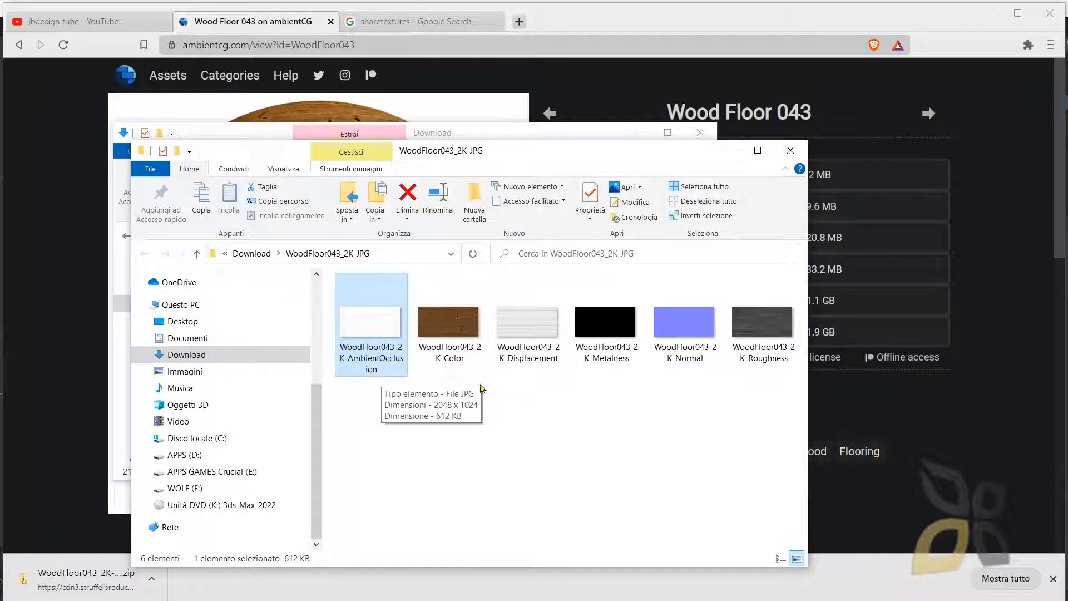
left_click(453, 334)
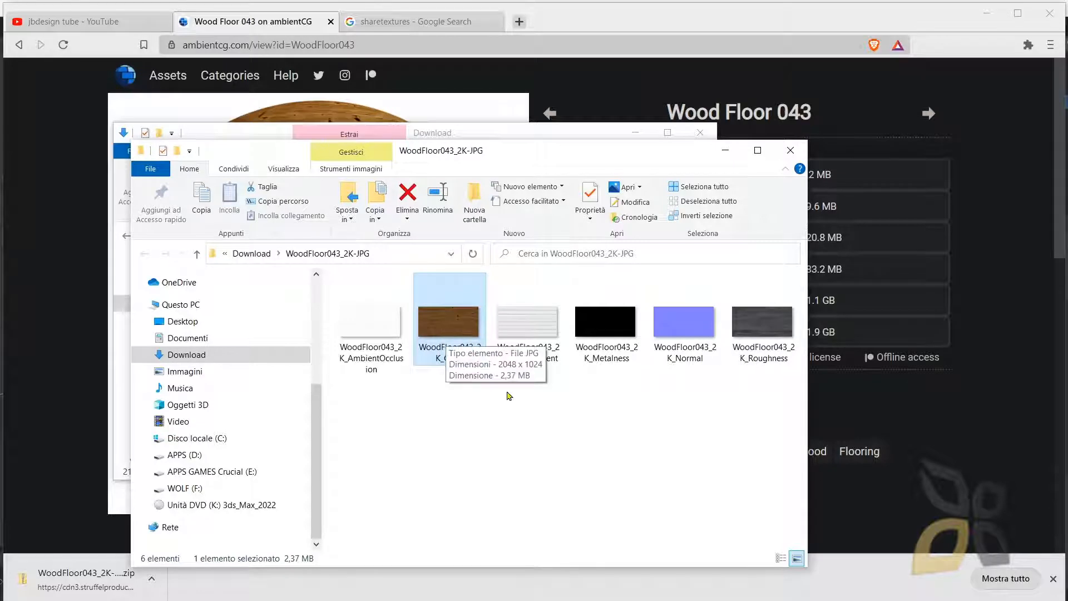
left_click(549, 338)
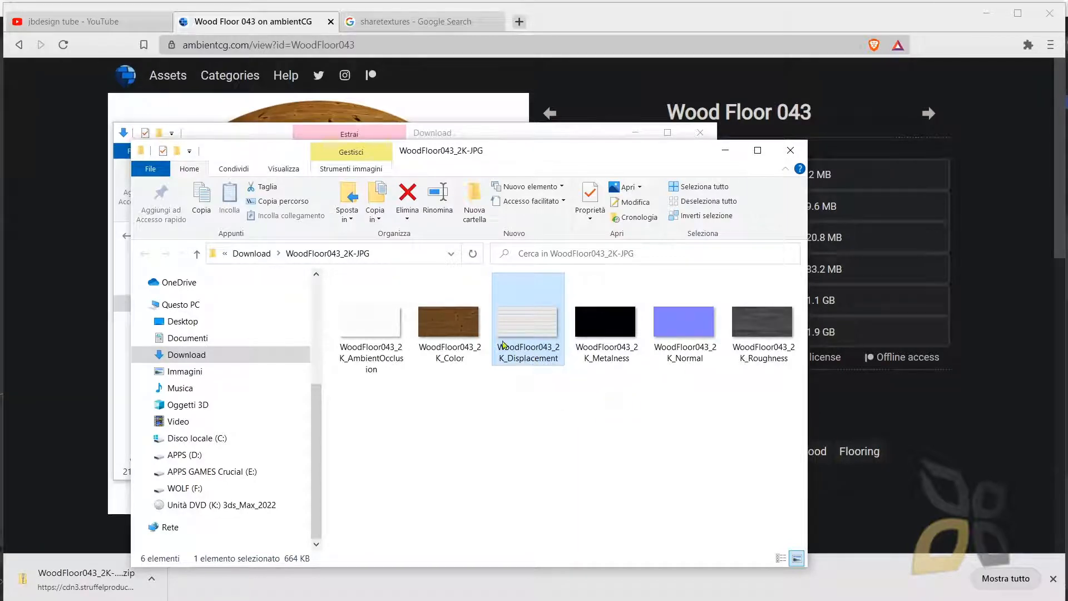
left_click(684, 357)
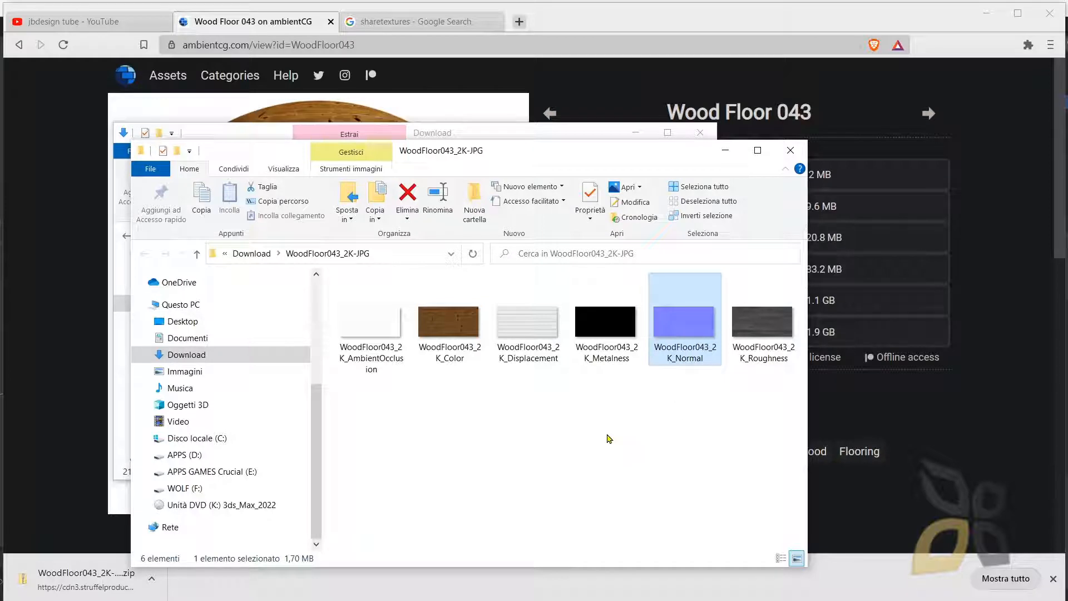
left_click(606, 357)
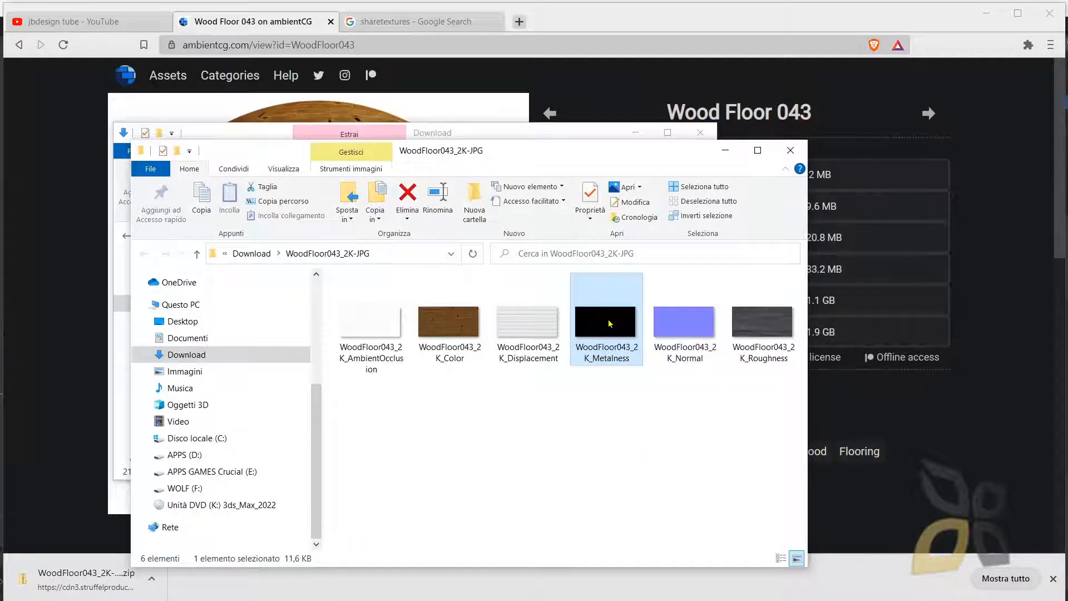
left_click(774, 333)
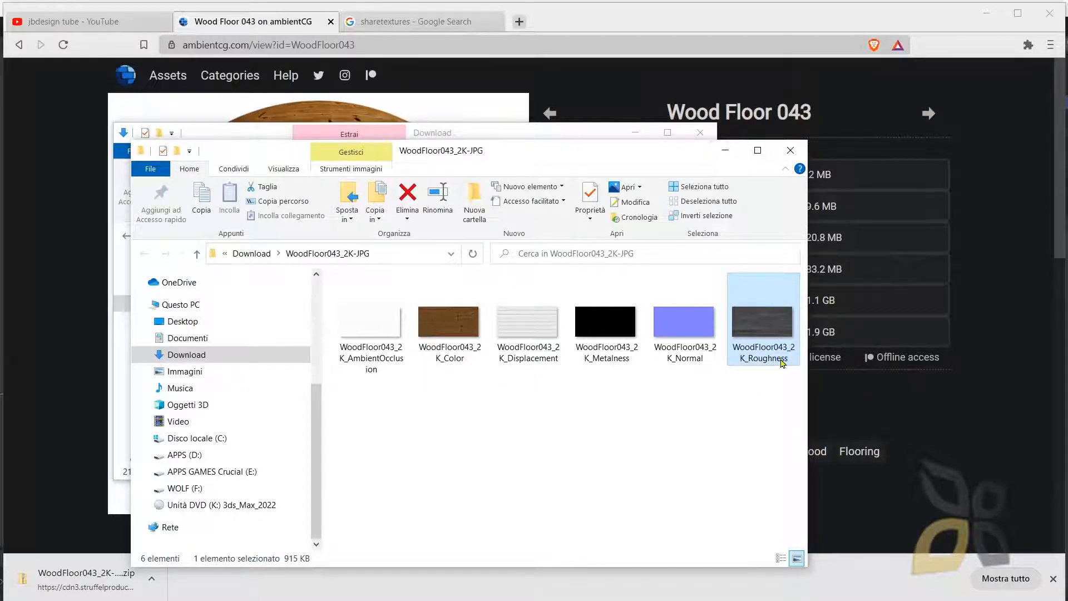
Minimize both folder windows and the browser, and switch to Blender.
left_click(726, 158)
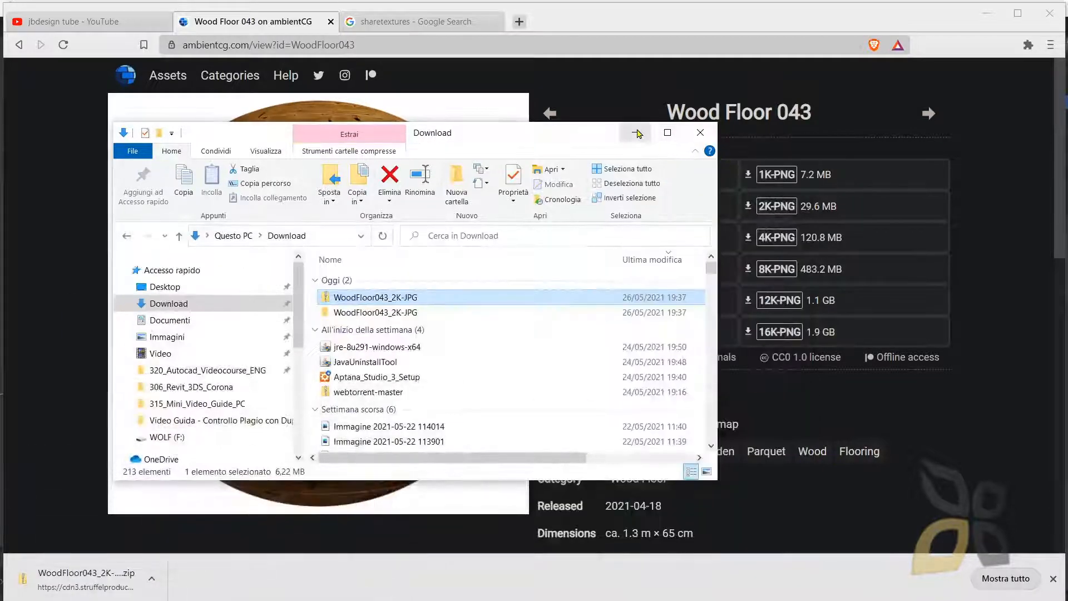
left_click(637, 133)
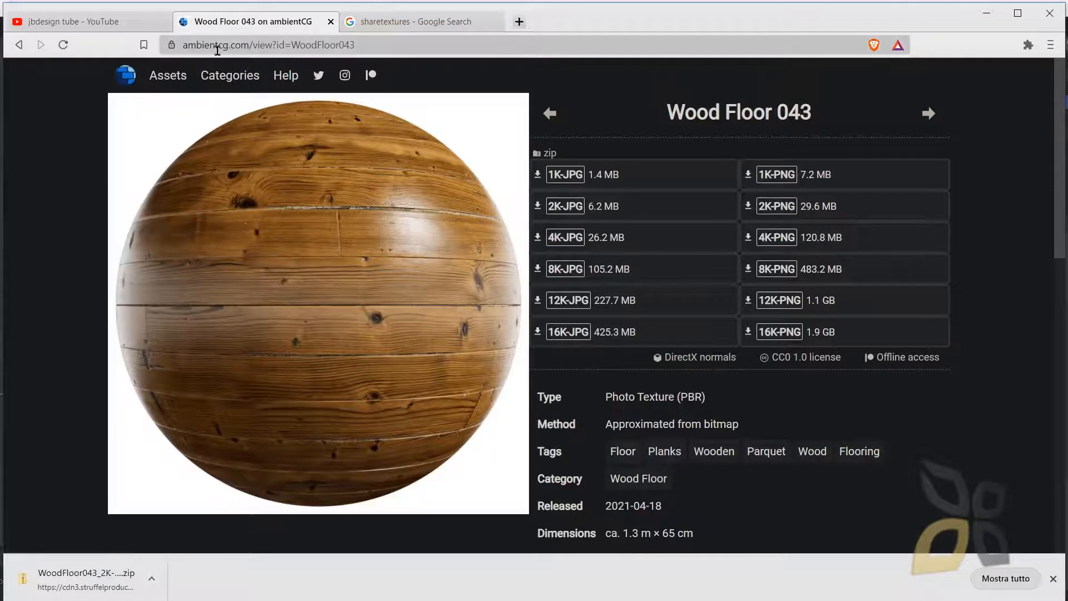
left_click(987, 13)
scroll(467, 351, "up", 3)
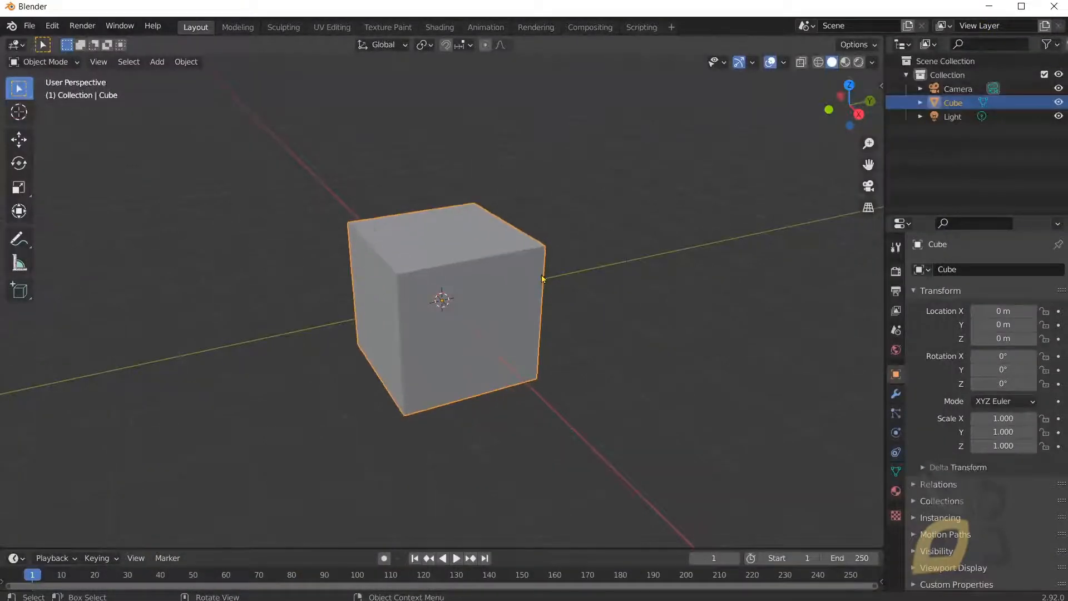
Select the default cube, expand it in the scene hierarchy and display its material settings.
left_click(588, 218)
key("ctrl+KP_1")
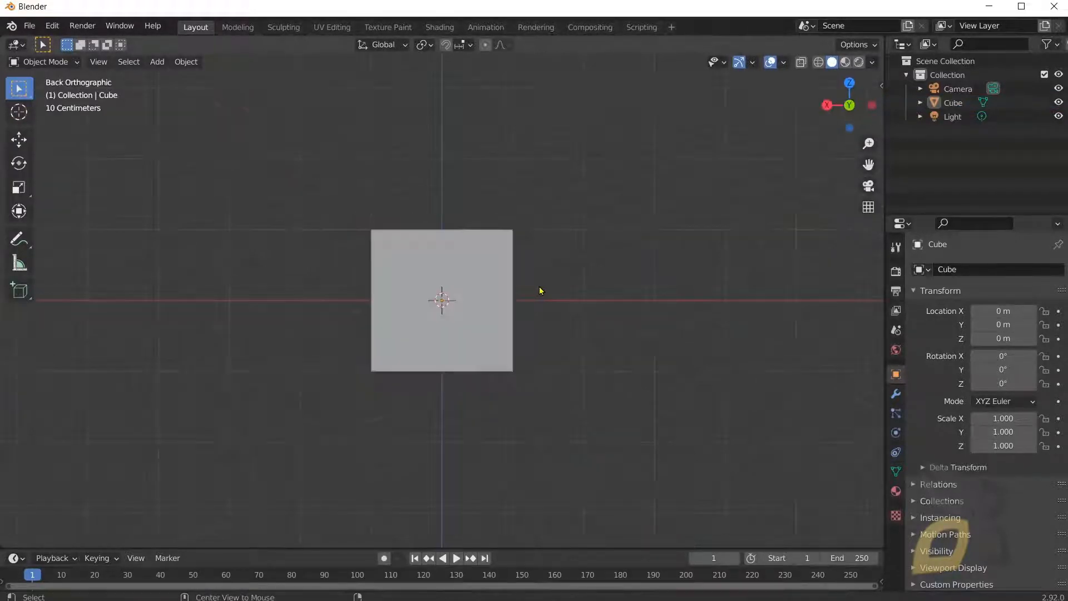
left_click_drag(847, 104, 875, 115)
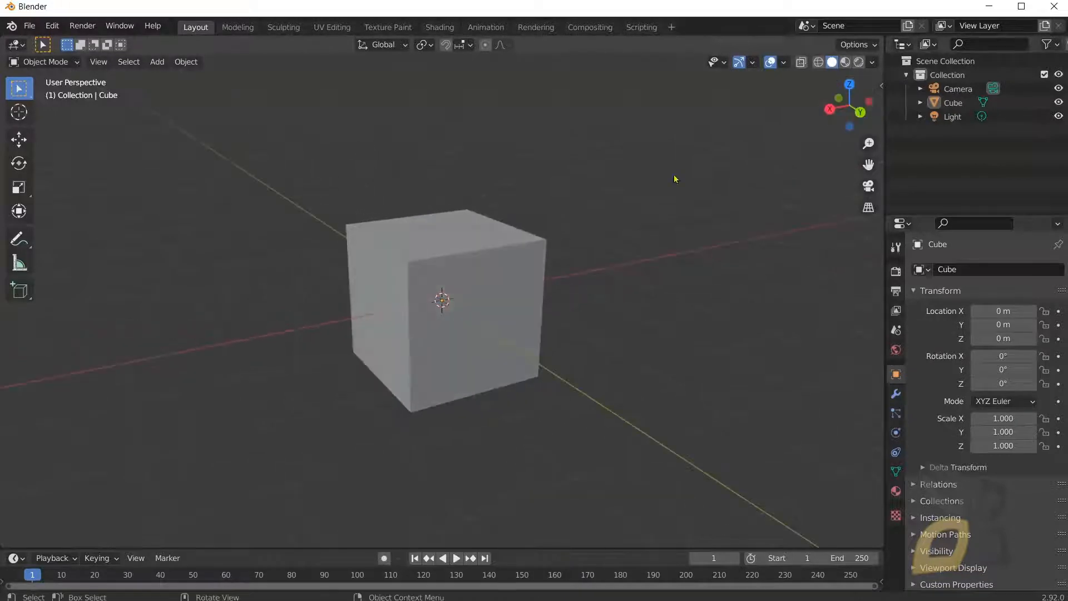
scroll(415, 354, "up", 1)
middle_click_drag(433, 368, 454, 351)
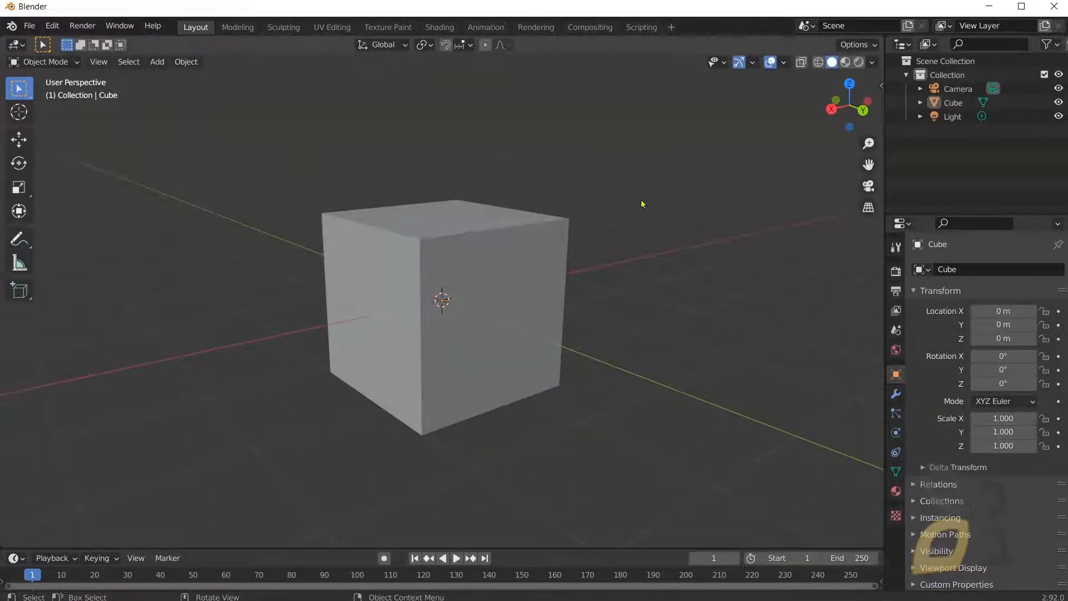
left_click(469, 237)
left_click(920, 102)
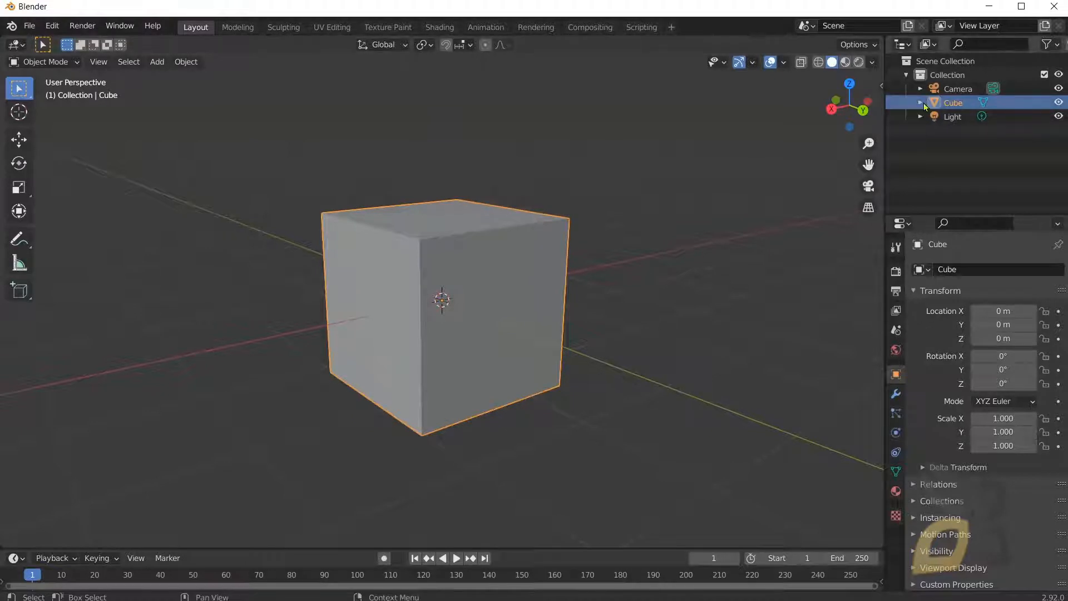
left_click(996, 117)
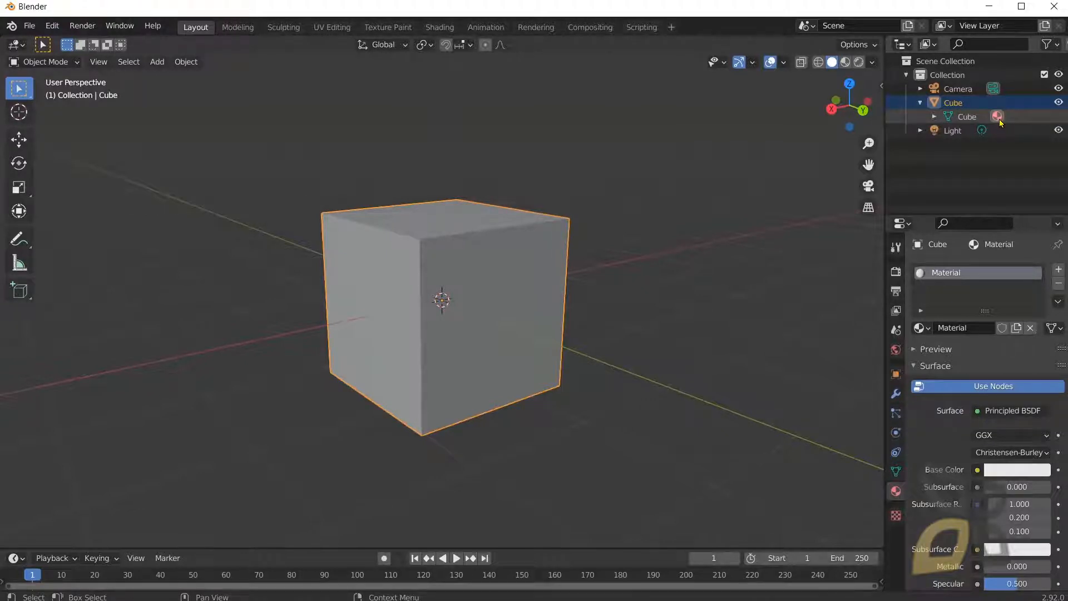
Look through the distribution, subsurface method and surface shader options of the cube's material.
left_click(1041, 436)
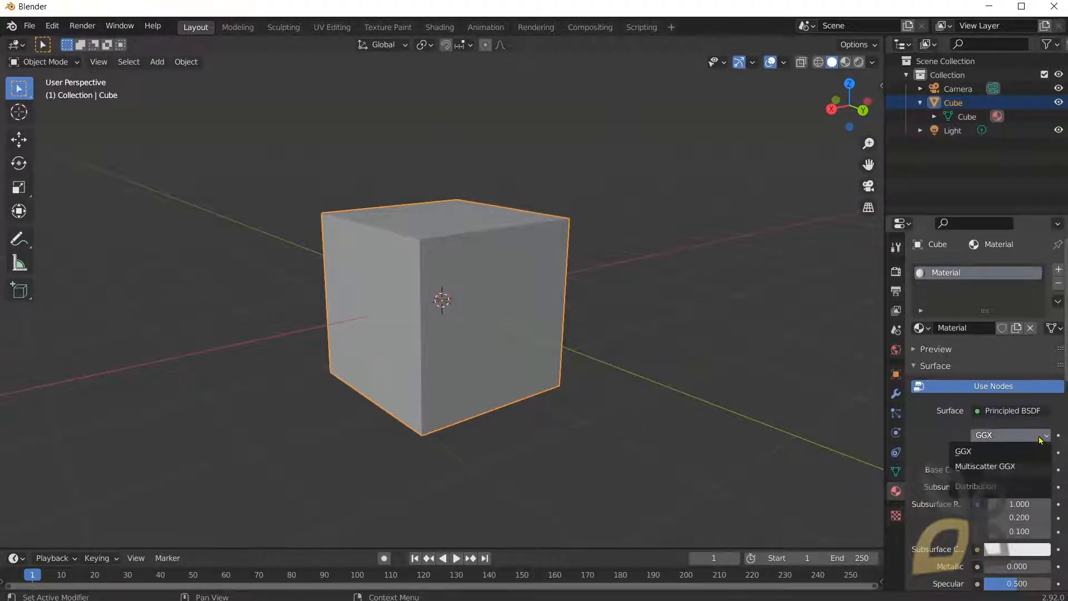
left_click(1030, 451)
left_click(1024, 453)
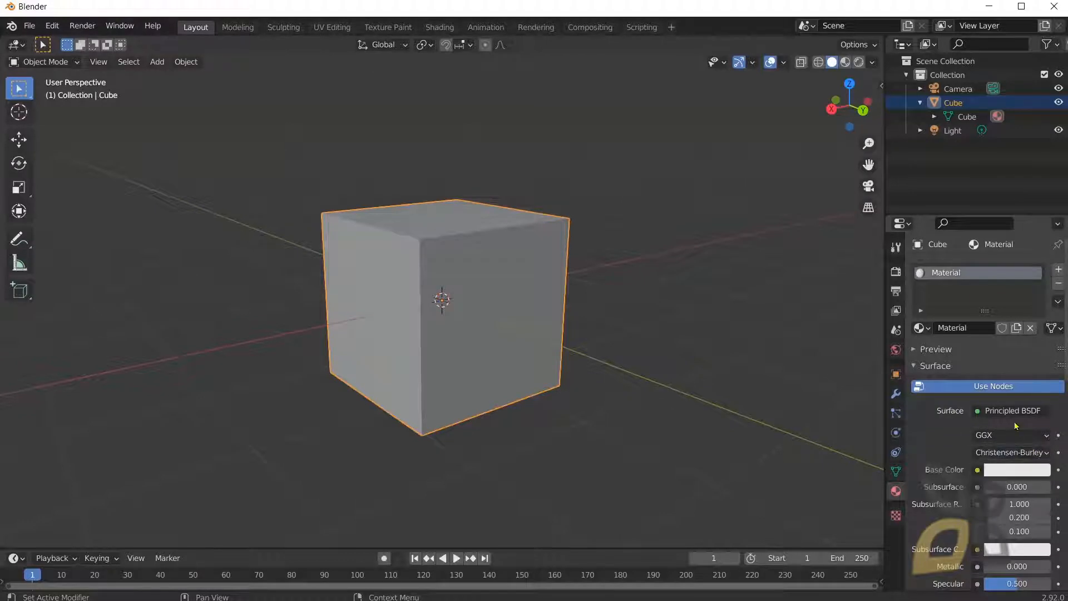
left_click(1013, 410)
Set the cube material's base color to a bright magenta pink and switch the viewport to Material Preview shading.
scroll(944, 449, "down", 5)
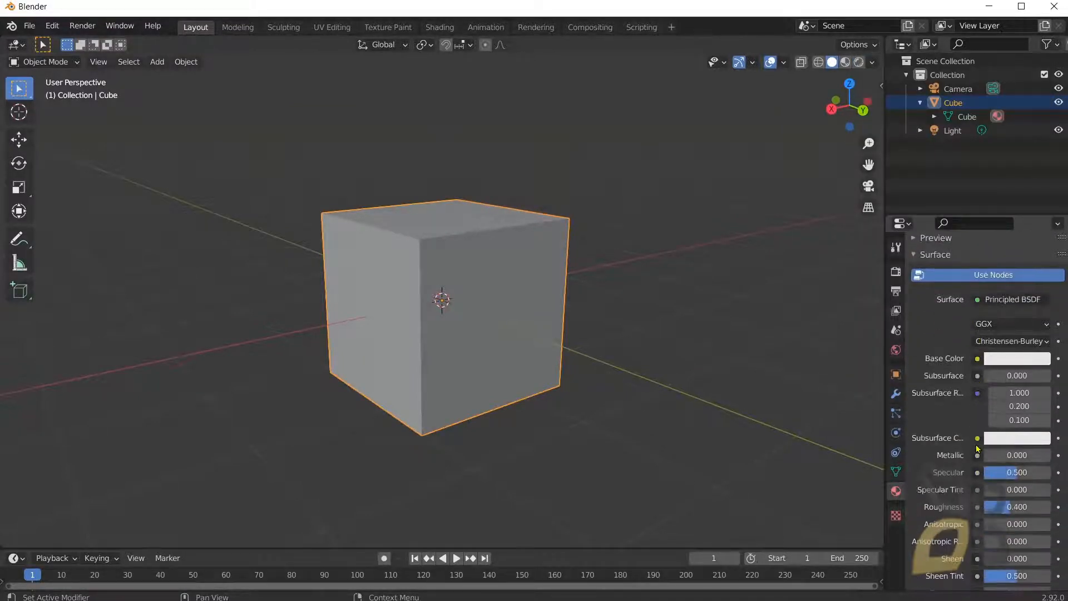
scroll(953, 361, "down", 1)
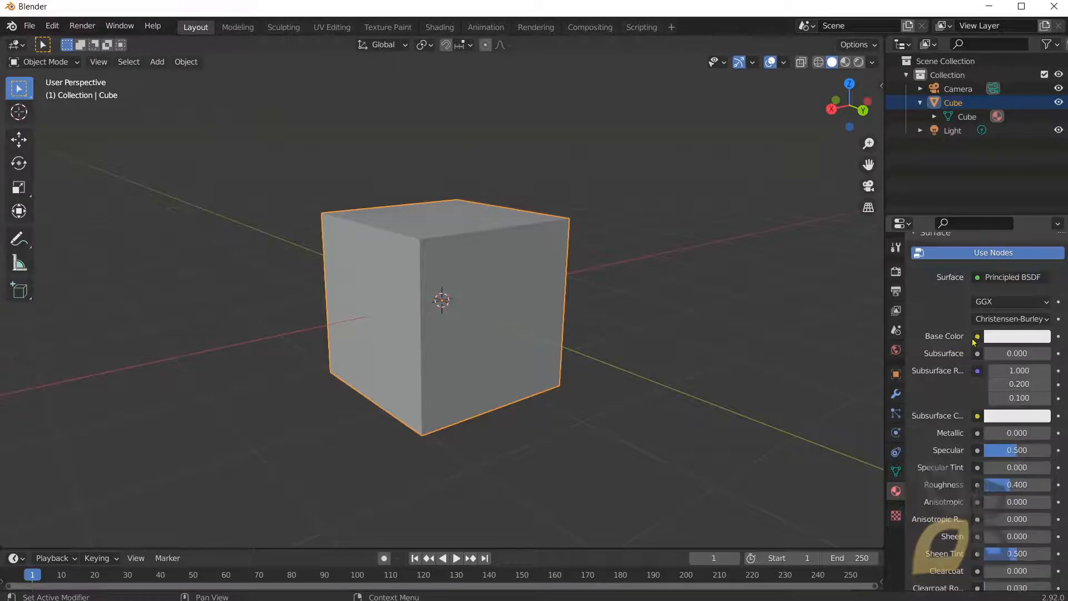
left_click(1002, 340)
left_click_drag(973, 197, 1000, 231)
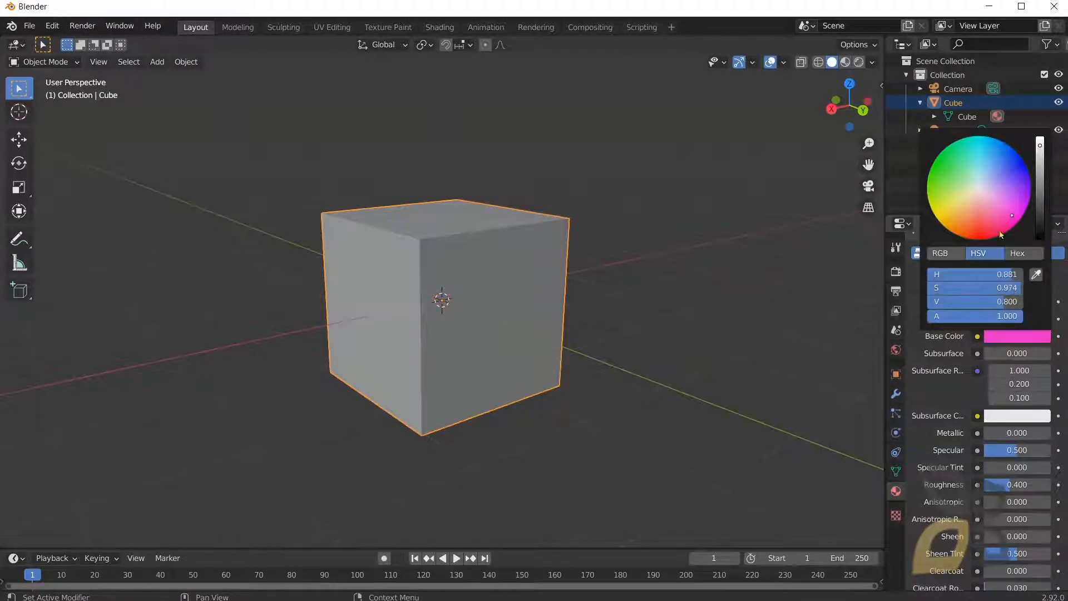
left_click(845, 63)
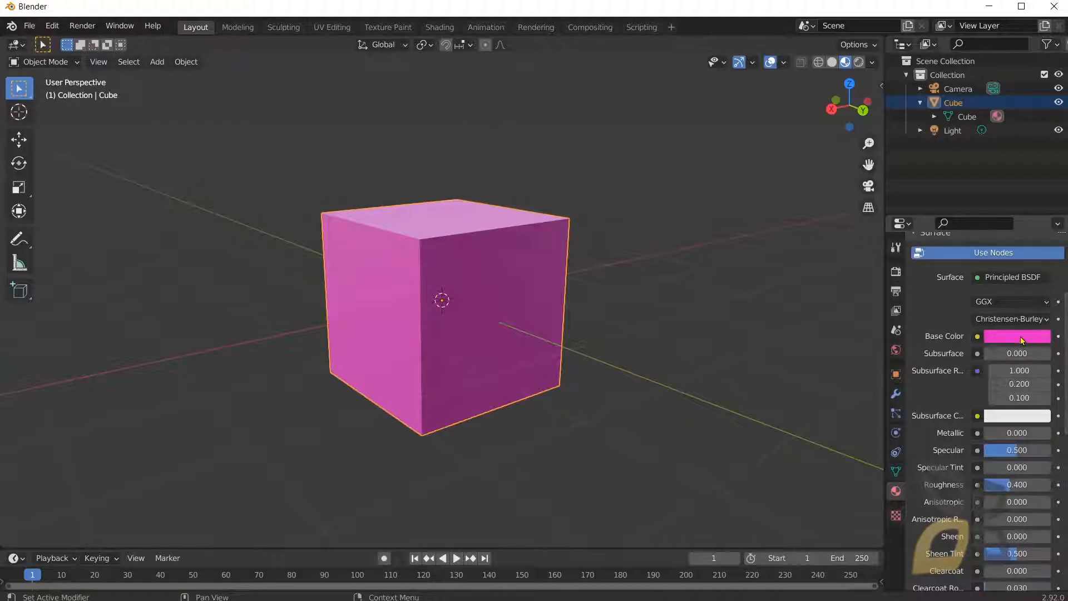
left_click(1002, 337)
right_click(979, 341)
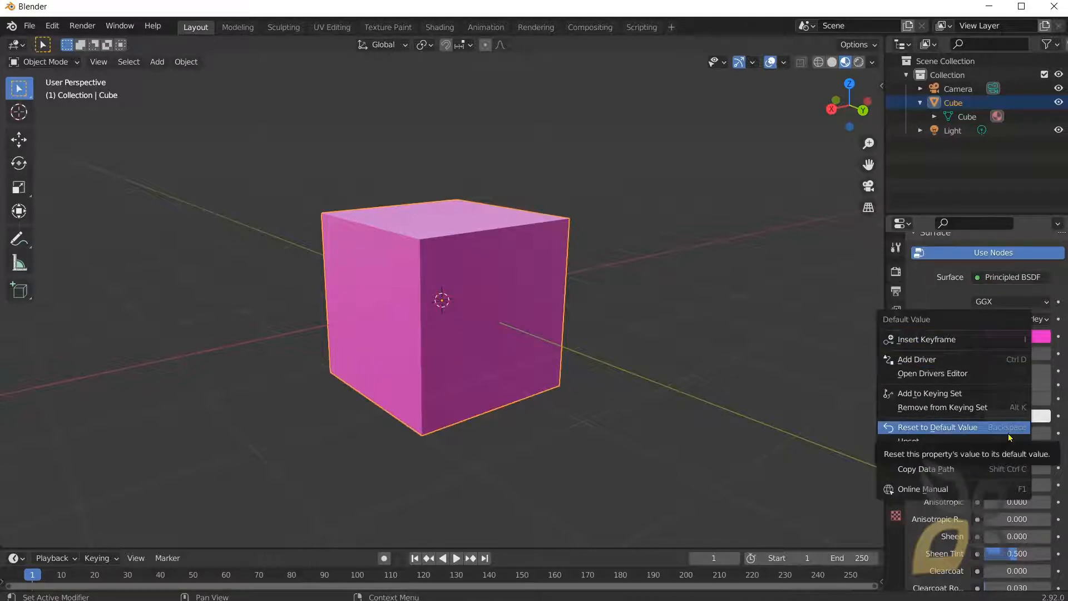
left_click(1022, 341)
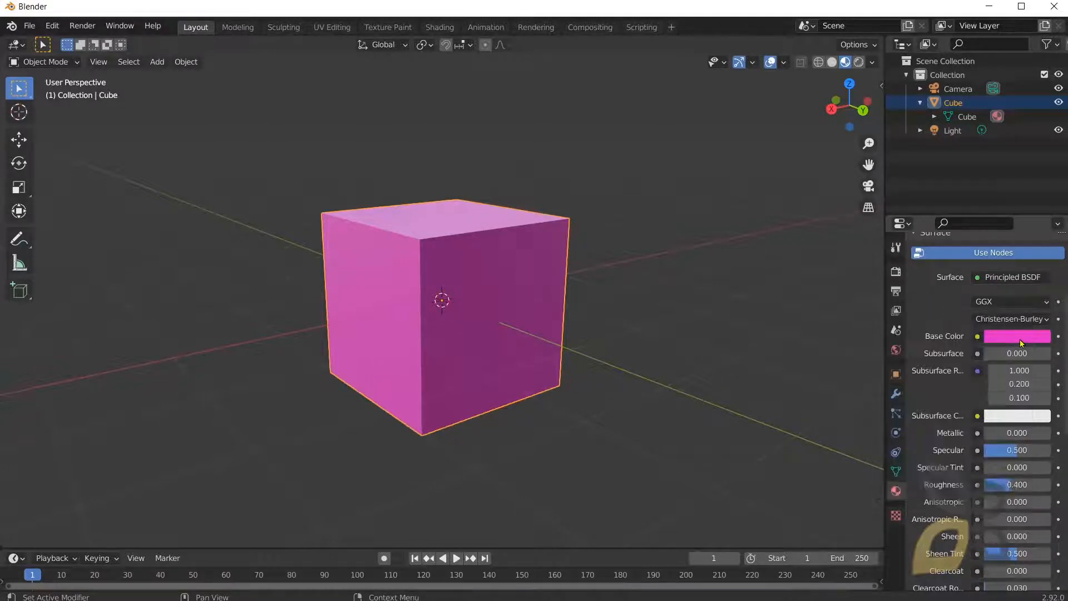
scroll(1022, 340, "up", 5)
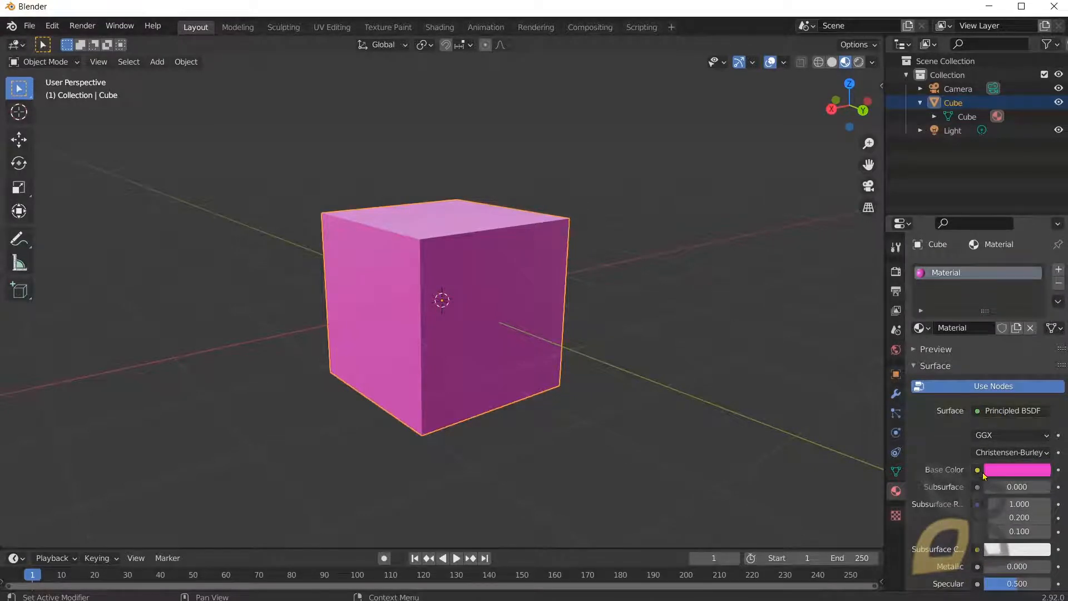
right_click(1036, 477)
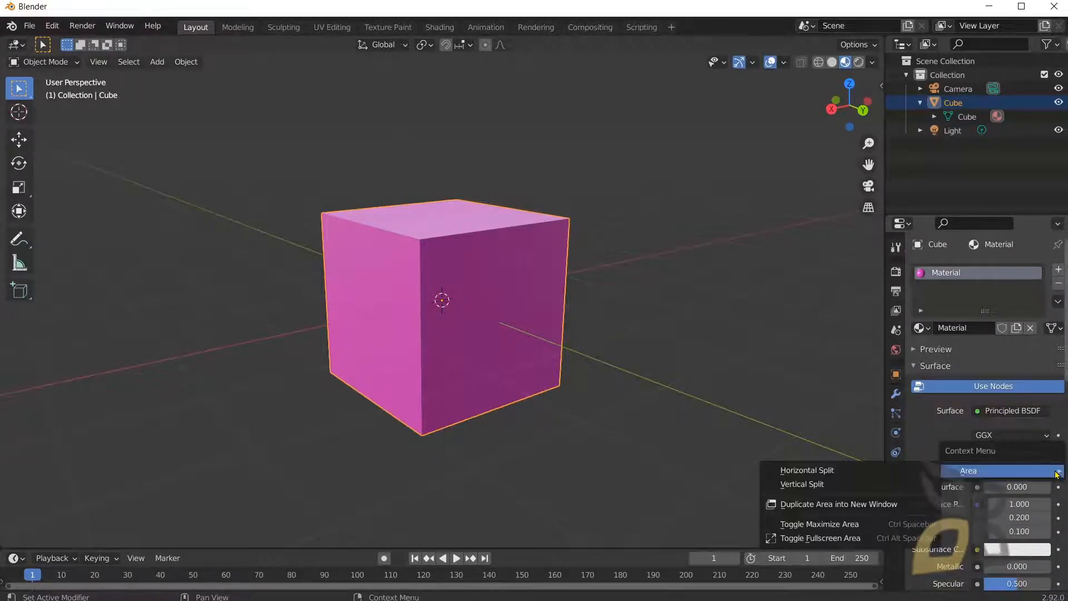
right_click(996, 472)
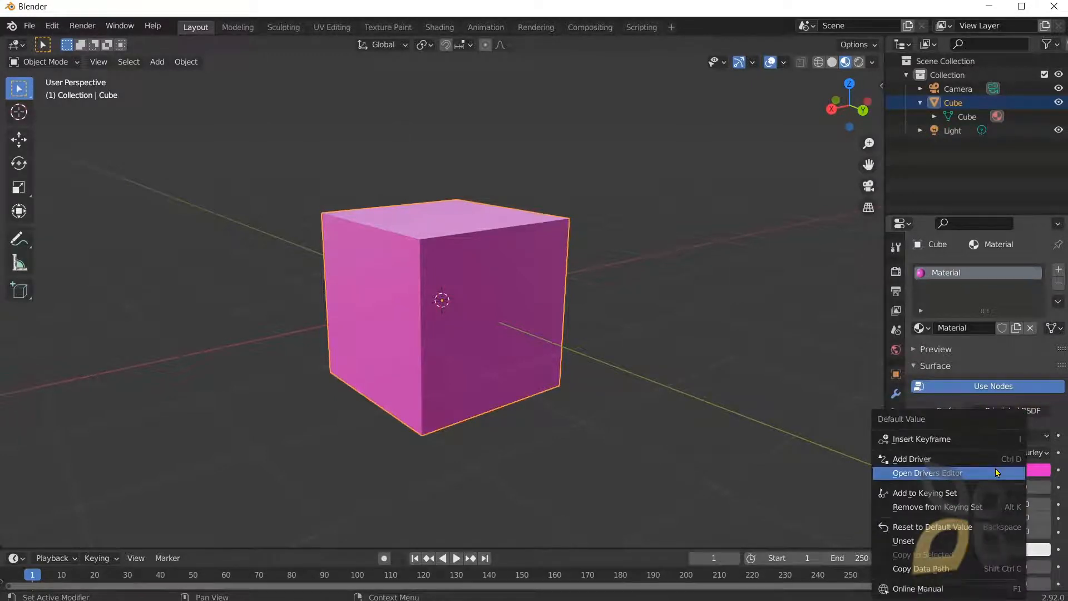
left_click(917, 403)
Assign an Image Texture to the base color input of the cube's material.
left_click(977, 470)
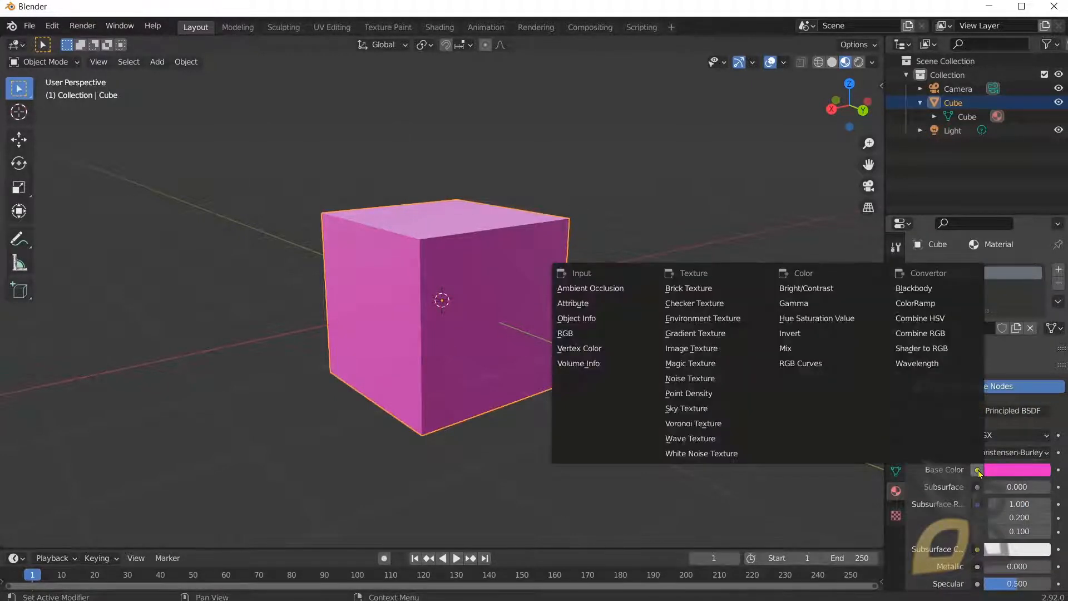
left_click(978, 471)
left_click(977, 471)
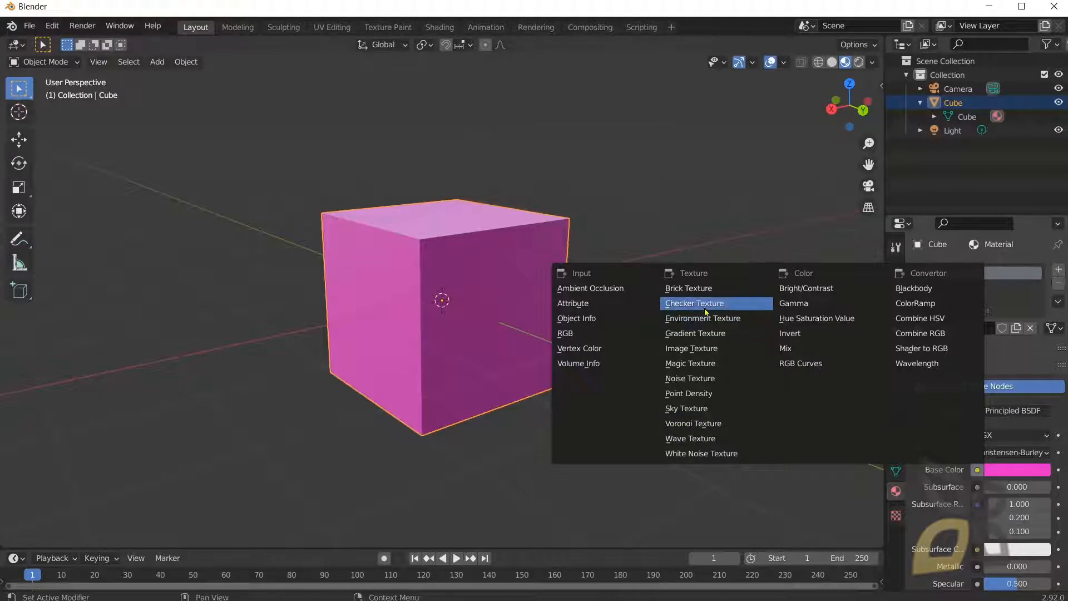
left_click(690, 349)
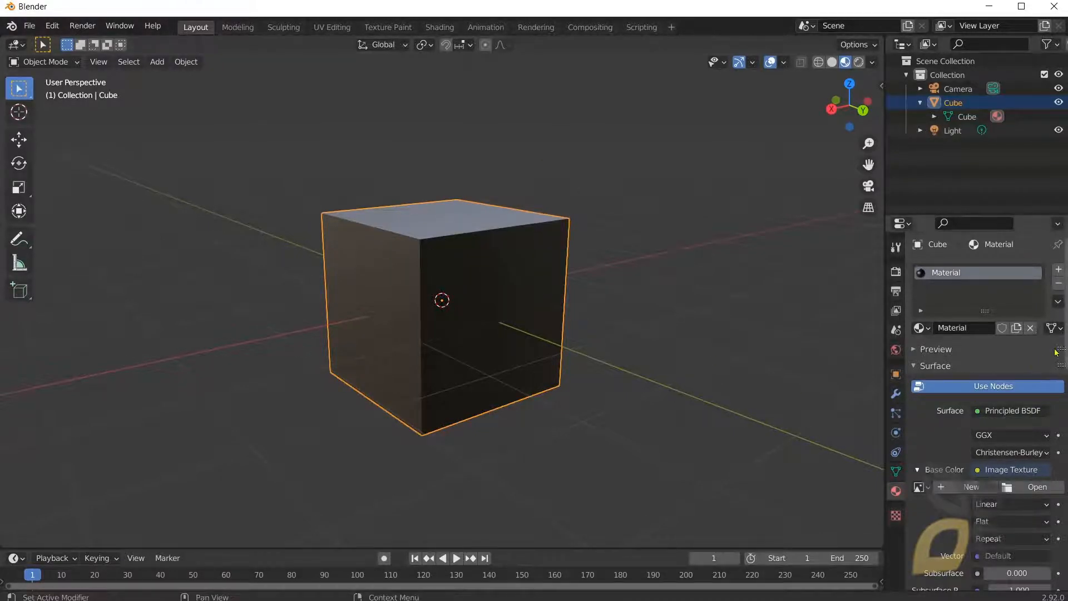
Load WoodFloor043_2K_Color.jpg from the WoodFloor043_2K-JPG folder in Downloads as the base color image.
left_click_drag(1065, 352, 1065, 402)
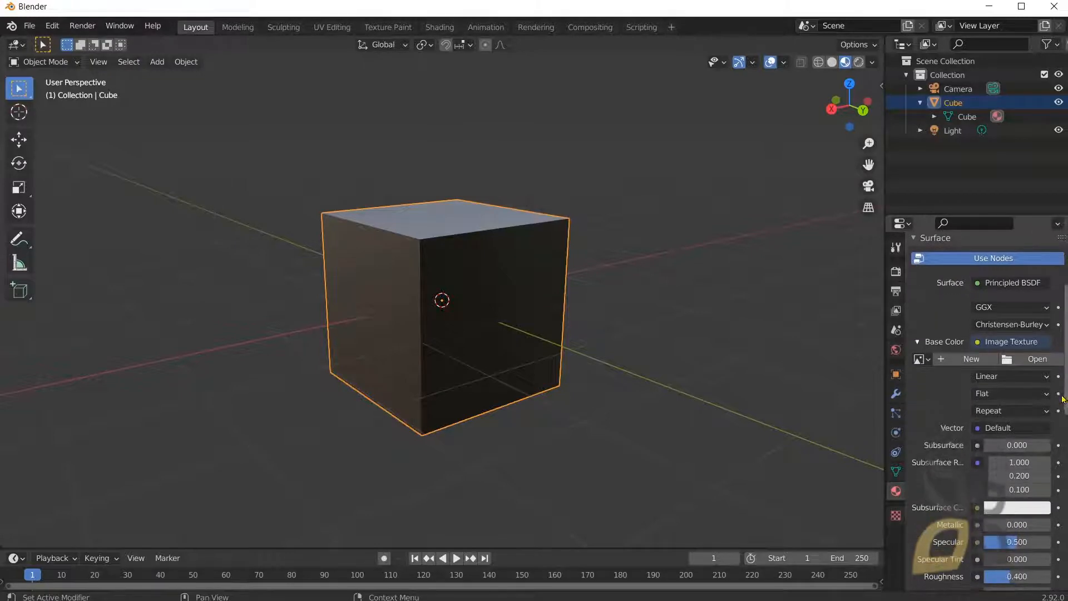
left_click(1027, 361)
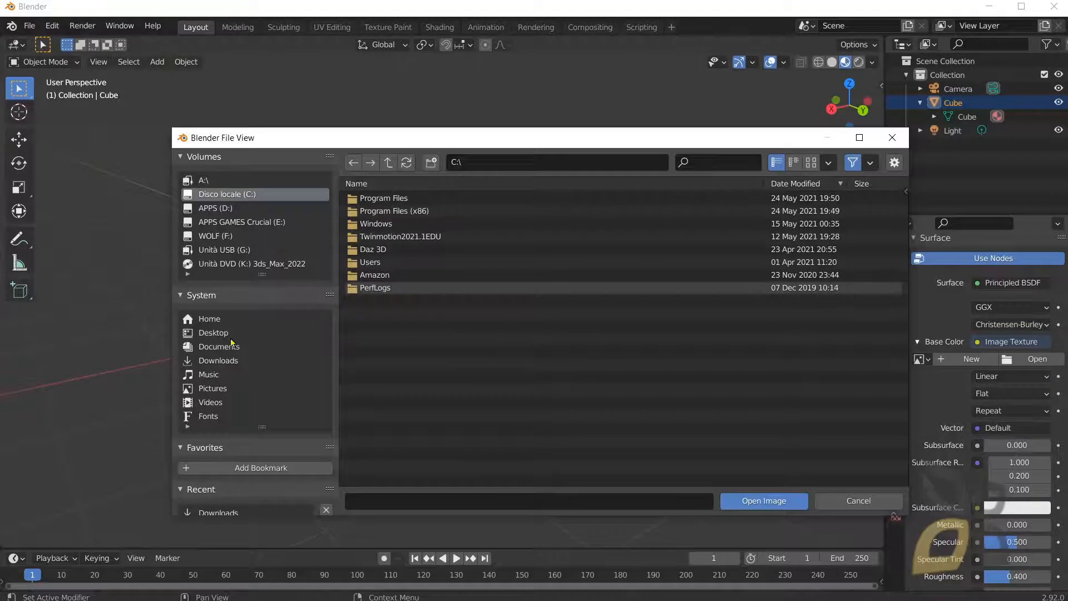
left_click(216, 362)
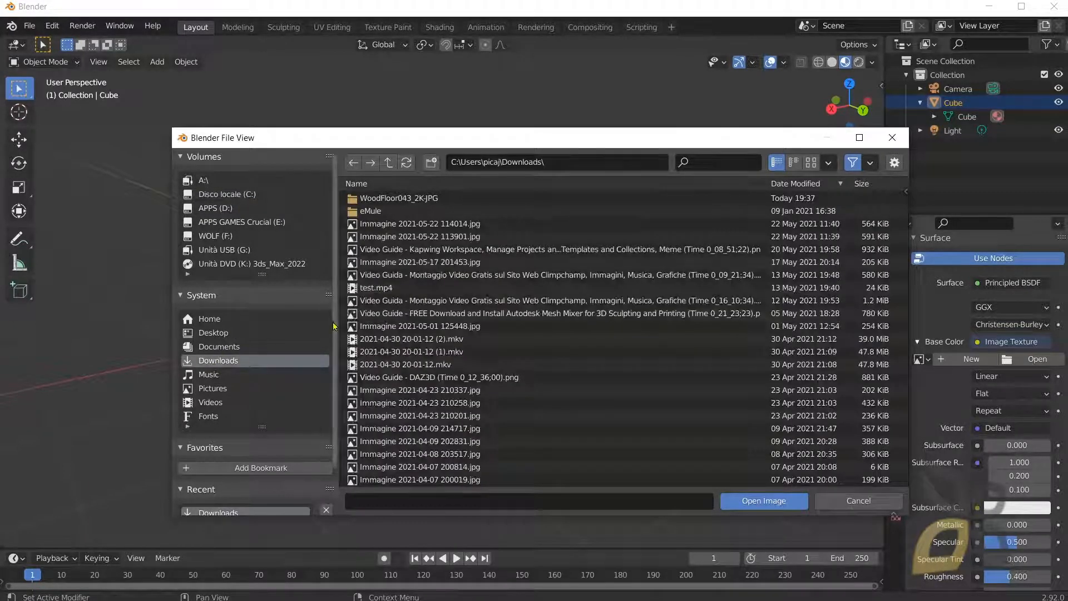
left_click(388, 202)
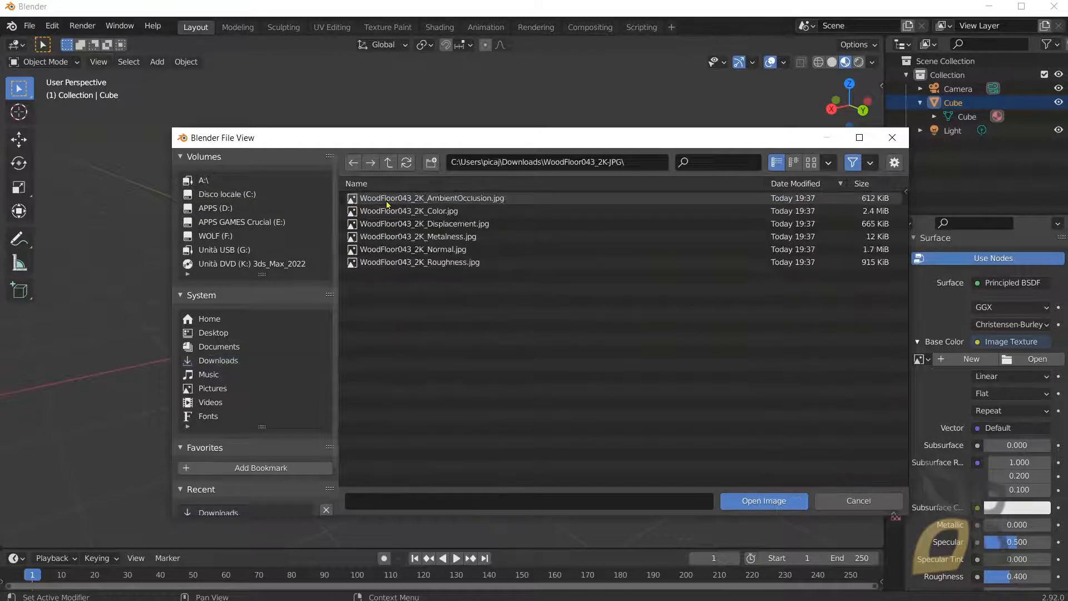
left_click(425, 211)
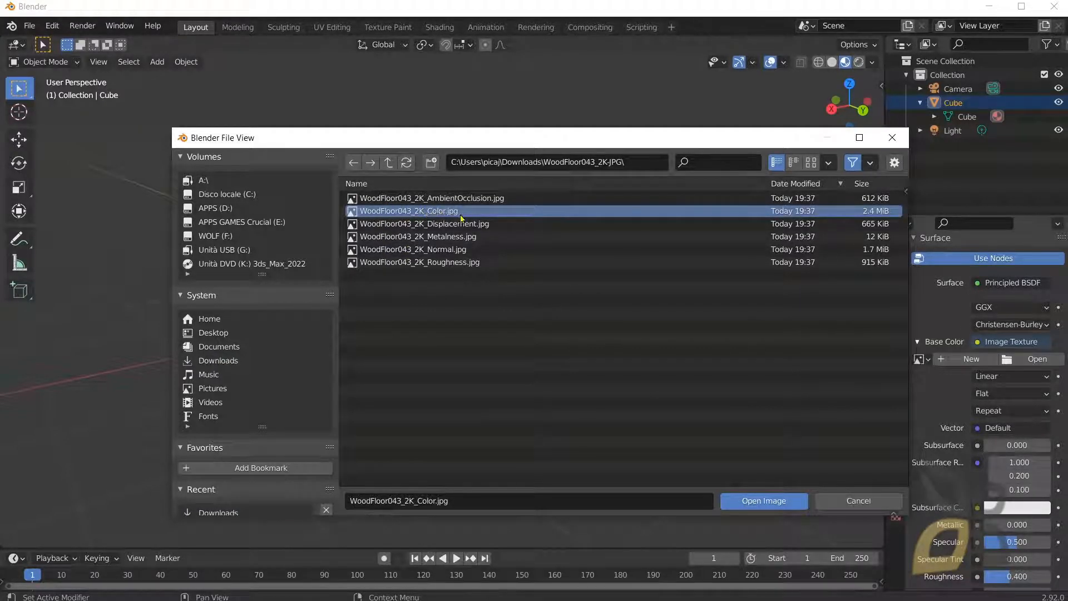
left_click(774, 502)
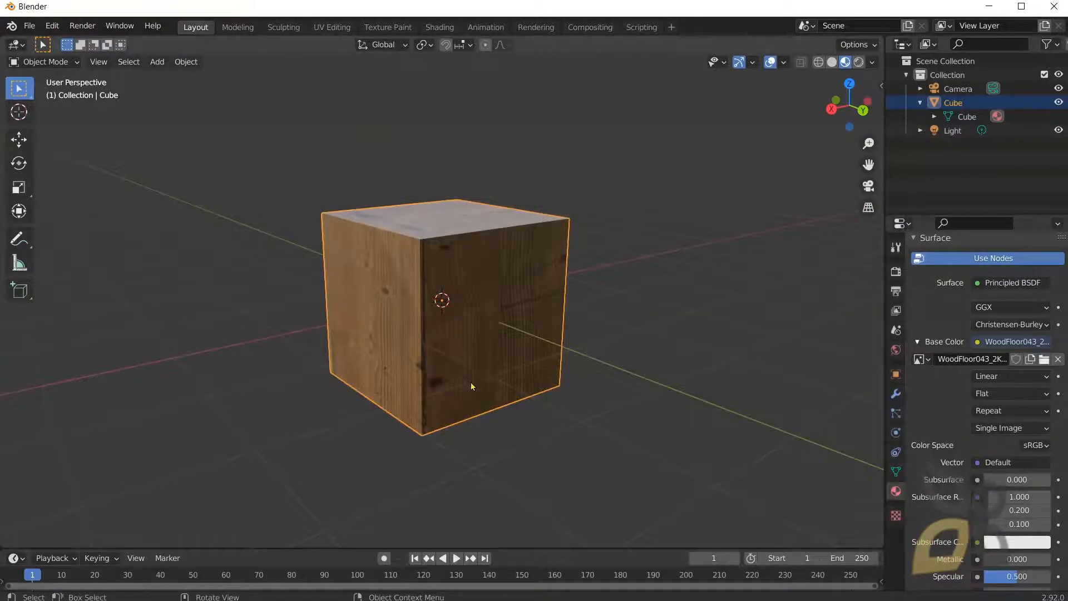
Inspect the wood texture on the cube and keyframe the base color texture's Linear interpolation and Flat projection settings.
middle_click_drag(447, 410, 432, 353)
middle_click_drag(332, 293, 341, 139)
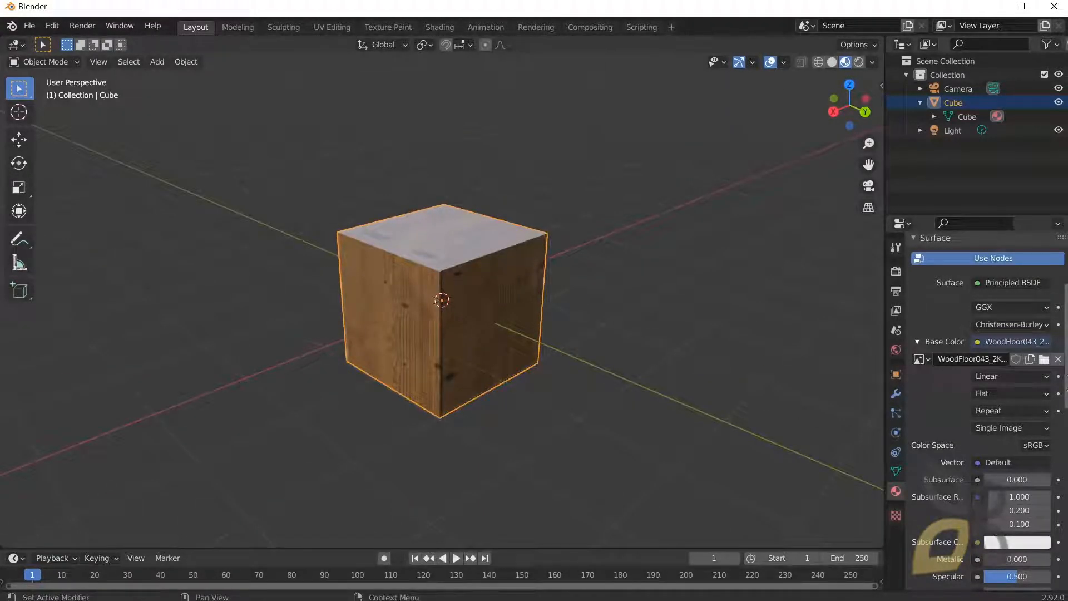
left_click(1059, 394)
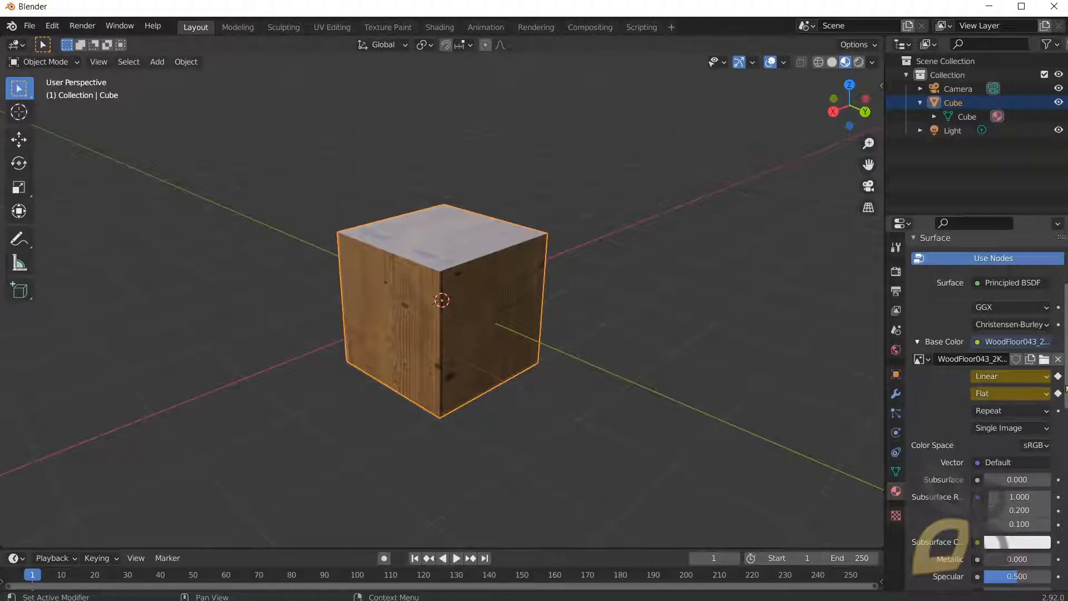
left_click_drag(1066, 388, 1064, 459)
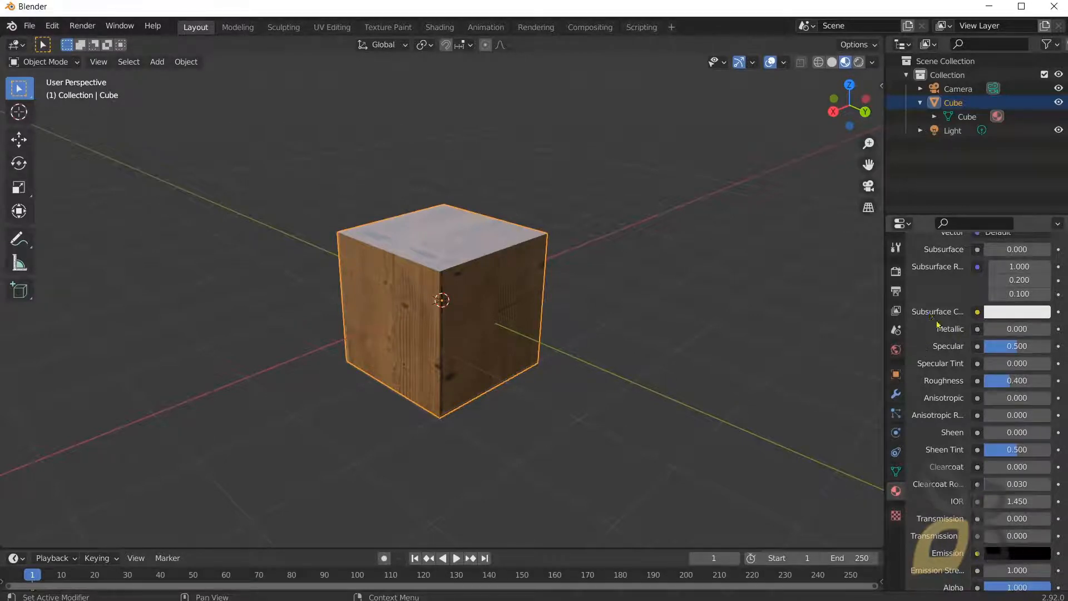
Insert keyframes on the material's roughness and anisotropic values and check the node inputs offered for roughness.
left_click(1058, 381)
left_click(1059, 398)
scroll(1065, 381, "down", 1)
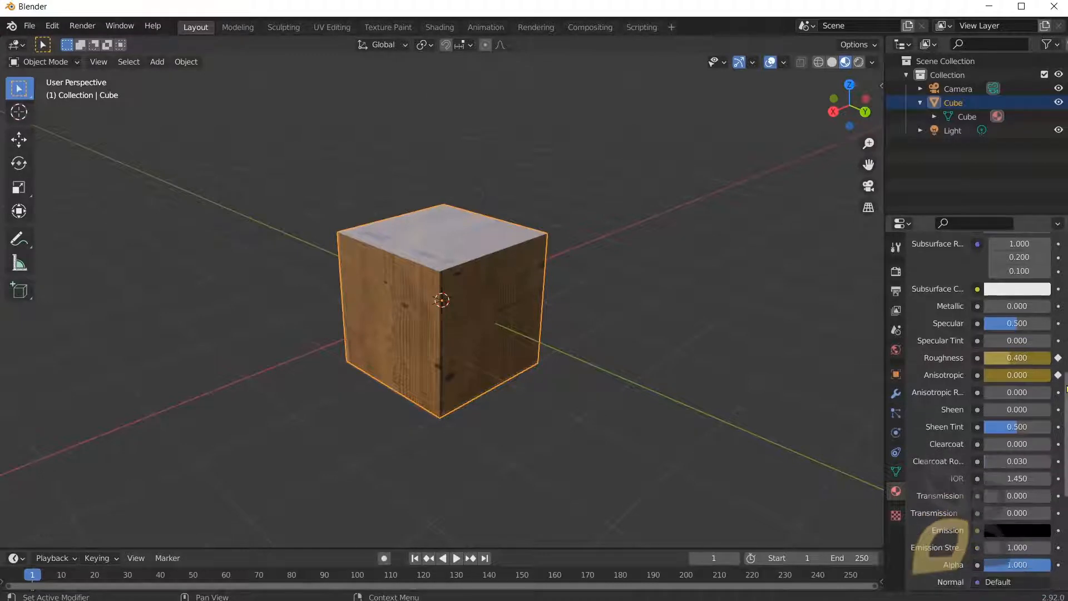
left_click(978, 358)
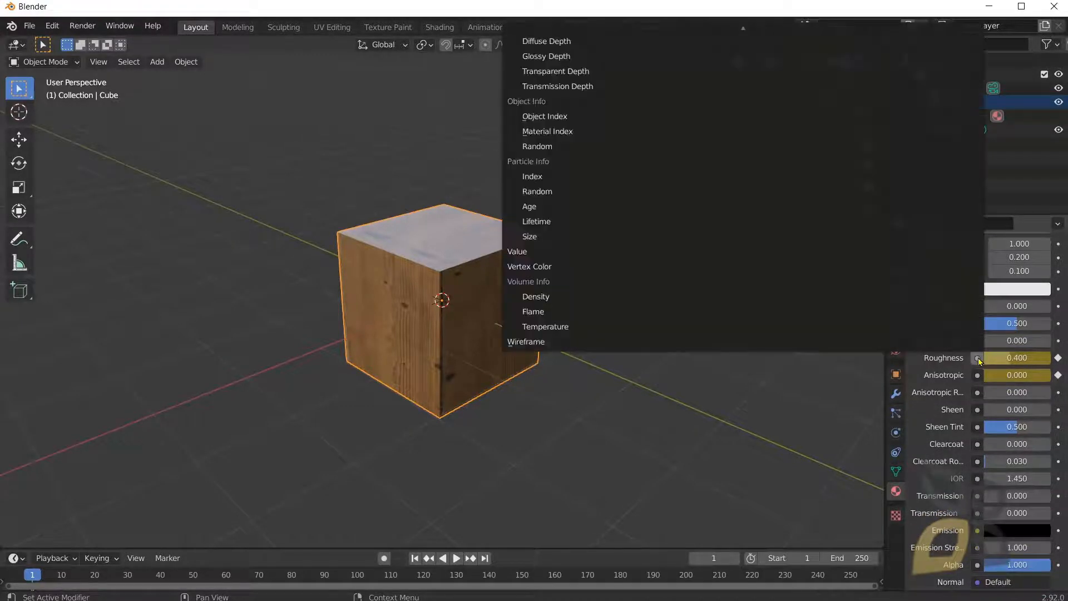
left_click(694, 410)
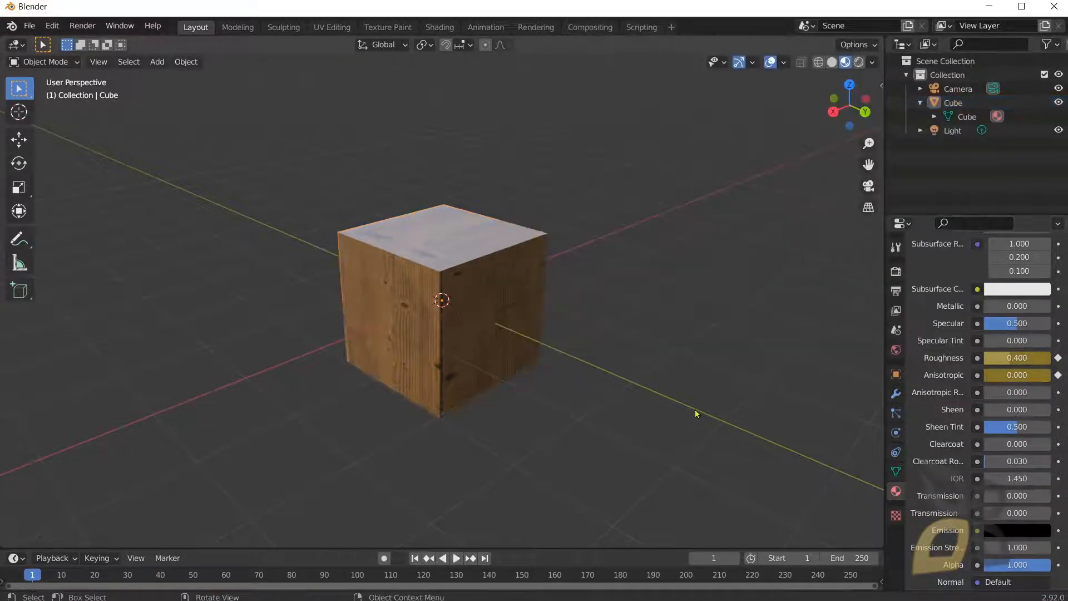
Set the roughness of the cube's material to 1.
left_click(1007, 389)
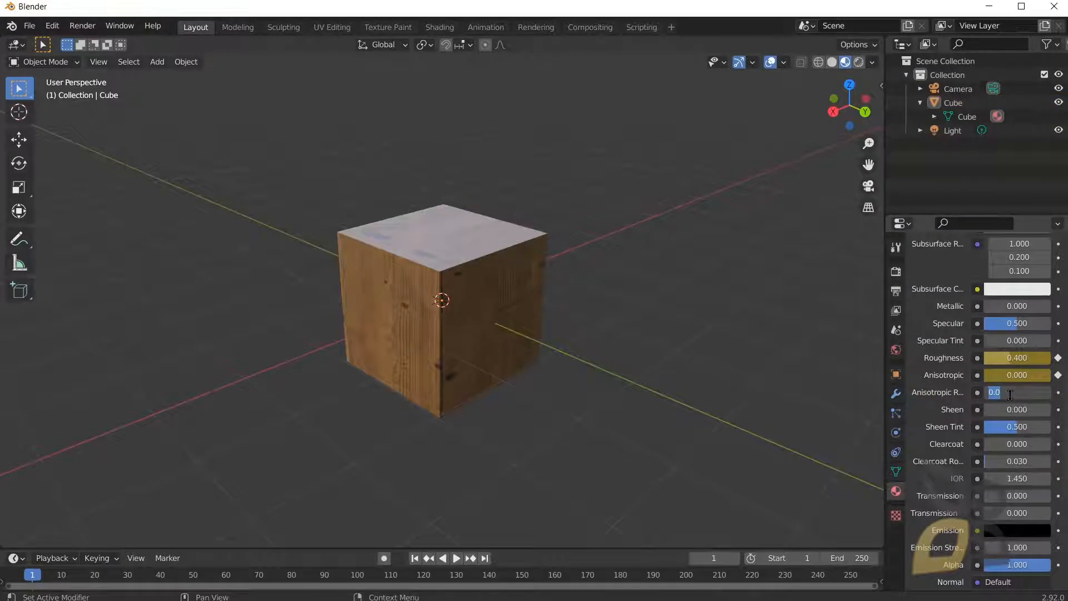
left_click(986, 375)
double_click(1000, 358)
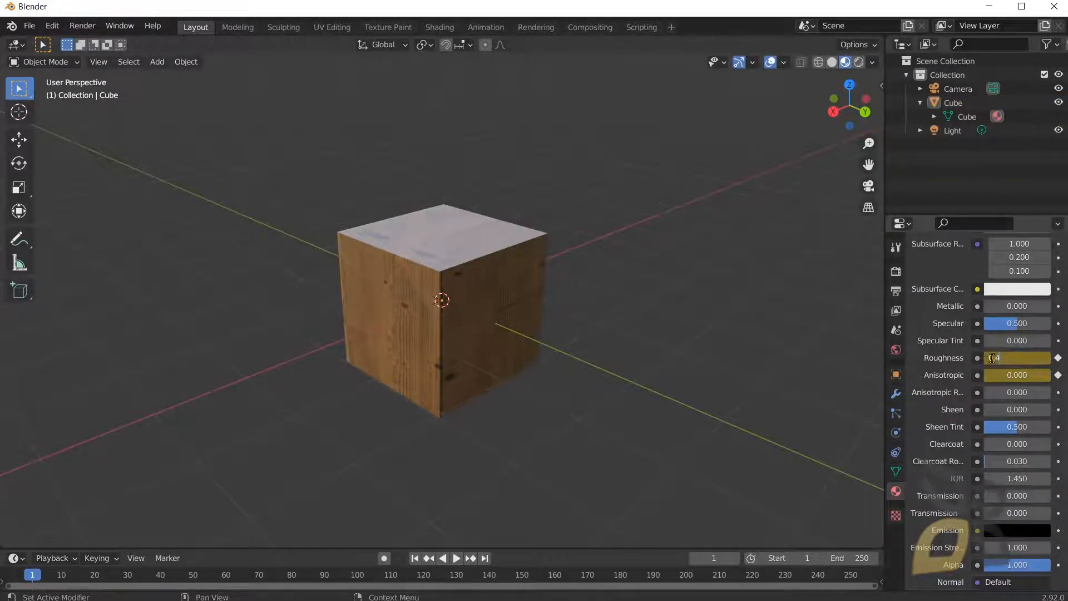
left_click_drag(1013, 358, 954, 360)
type("1")
key("Return")
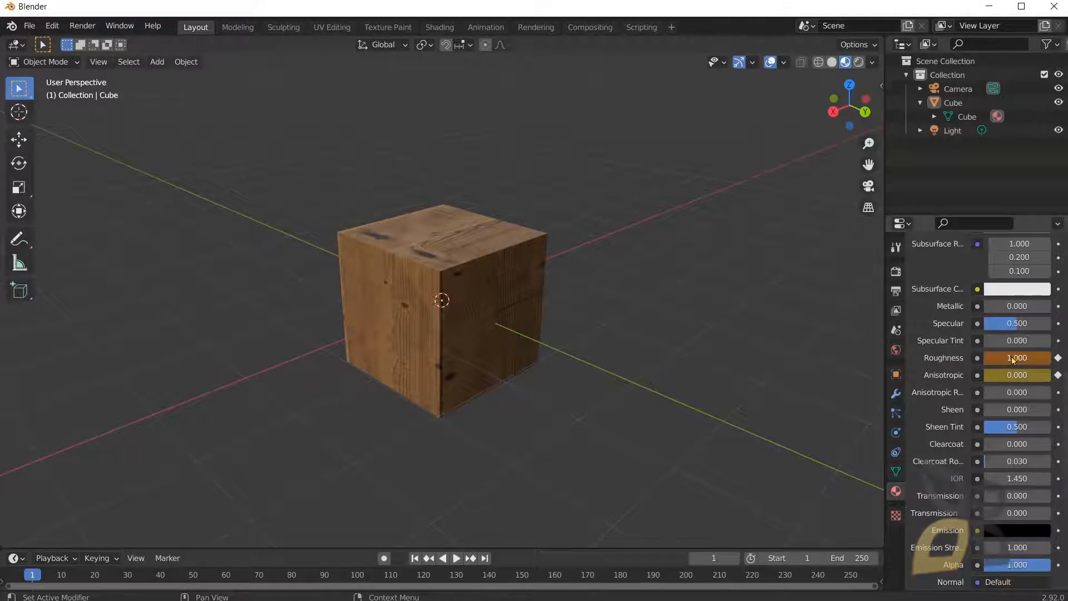
Set the material's roughness to 0 and try a value of 0.1.
type("0")
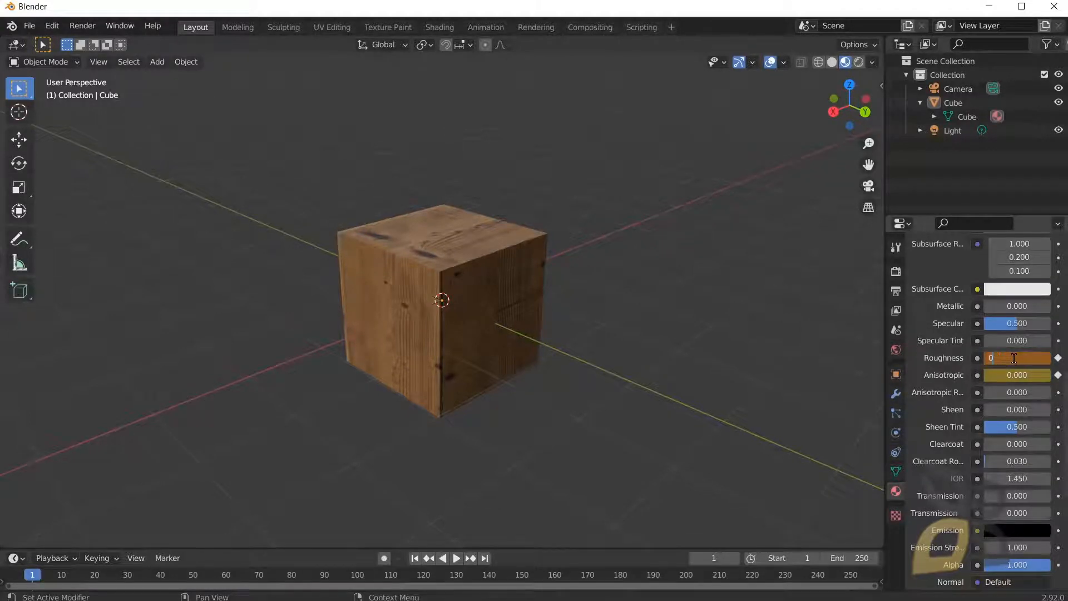
key("Return")
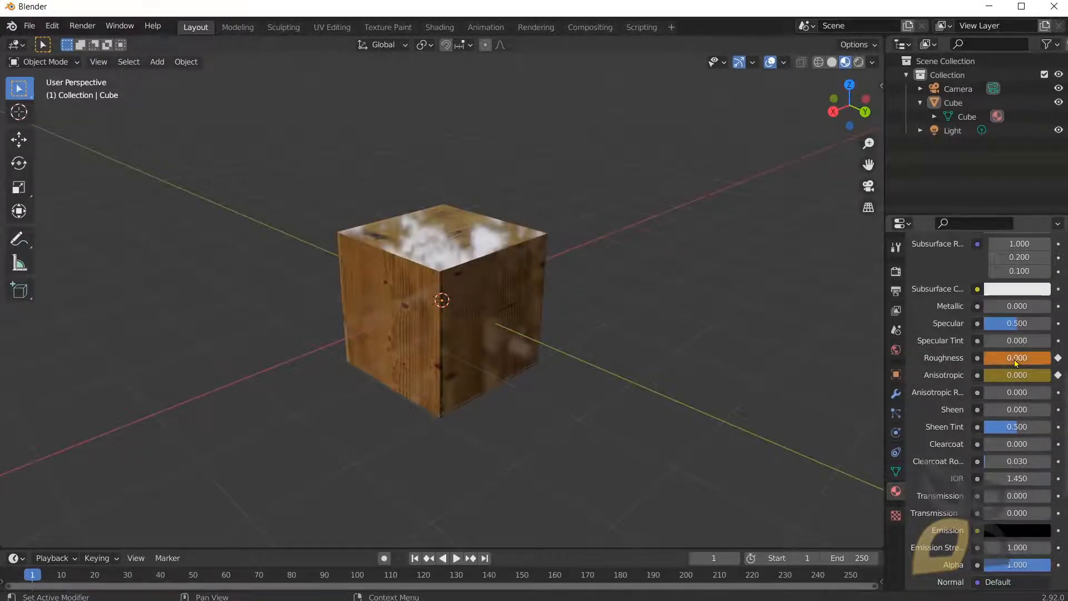
left_click(1014, 360)
type("0.1")
key("Return")
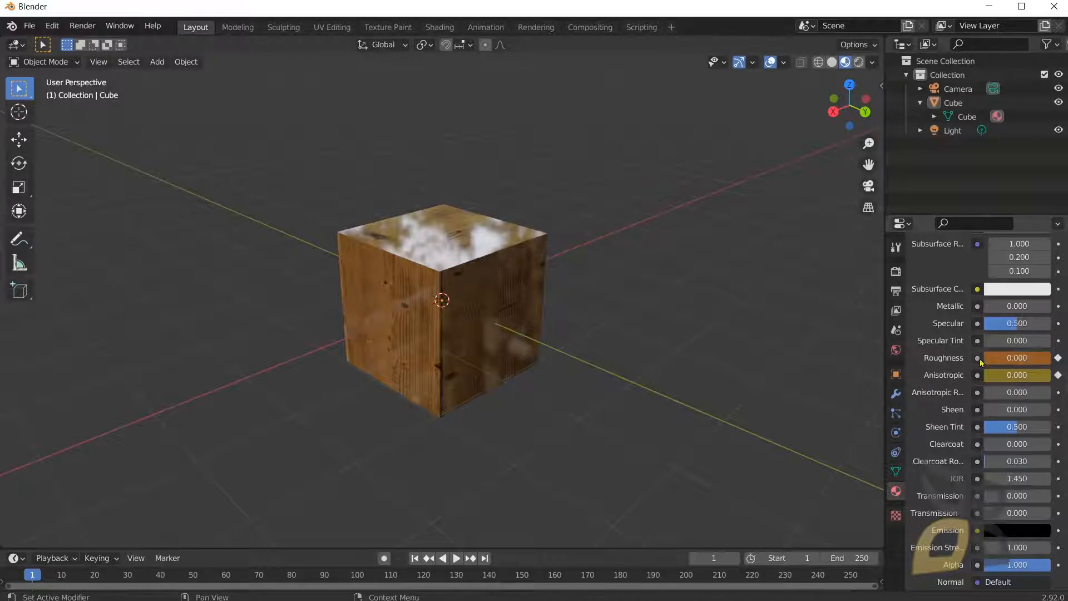
Remove the keyframes from the material's anisotropic and roughness values.
left_click(978, 359)
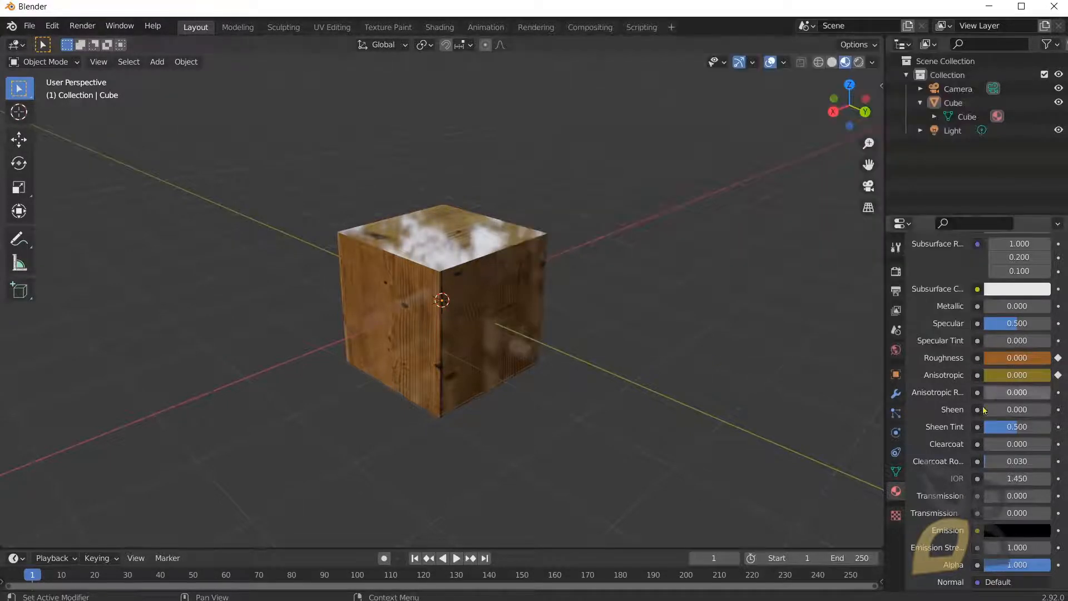
left_click(978, 359)
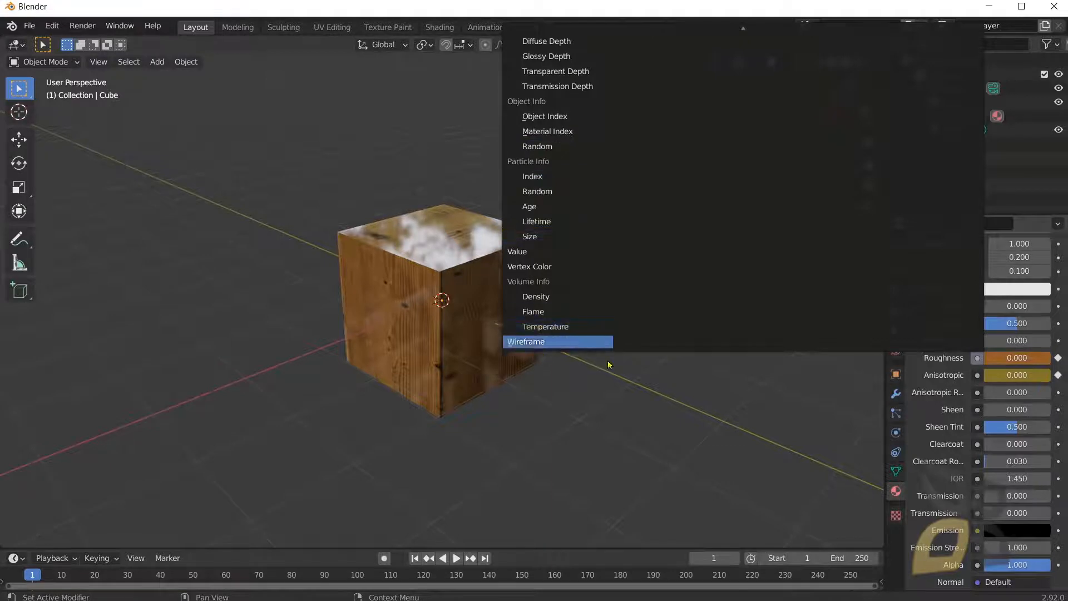
left_click(1060, 374)
left_click(1059, 358)
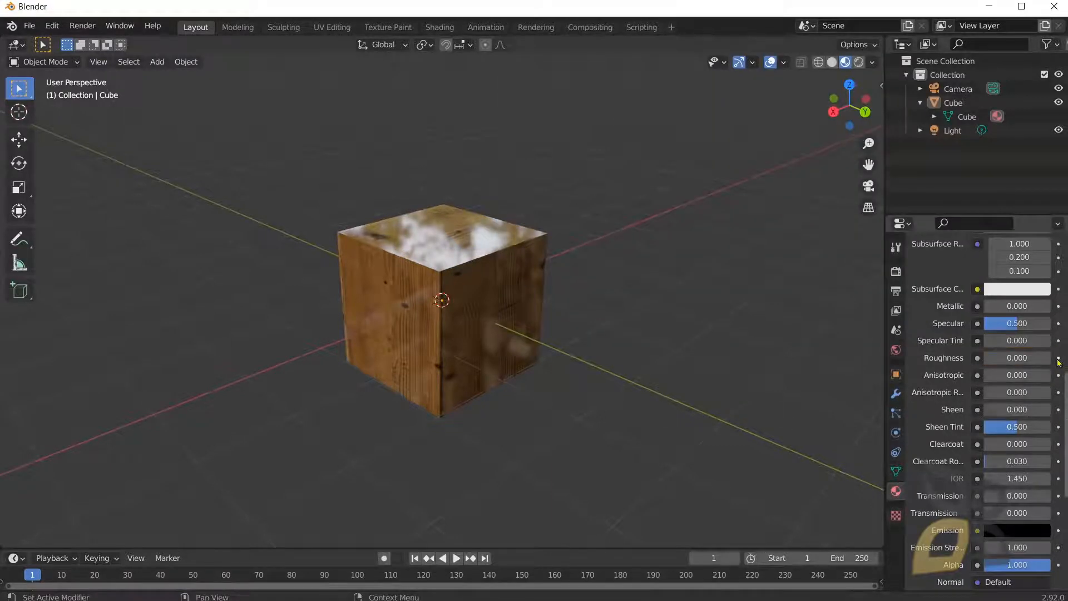
Look through the node inputs available for the material's roughness and specular channels.
left_click(977, 358)
scroll(1013, 551, "down", 1)
scroll(941, 548, "down", 2)
scroll(946, 554, "up", 4)
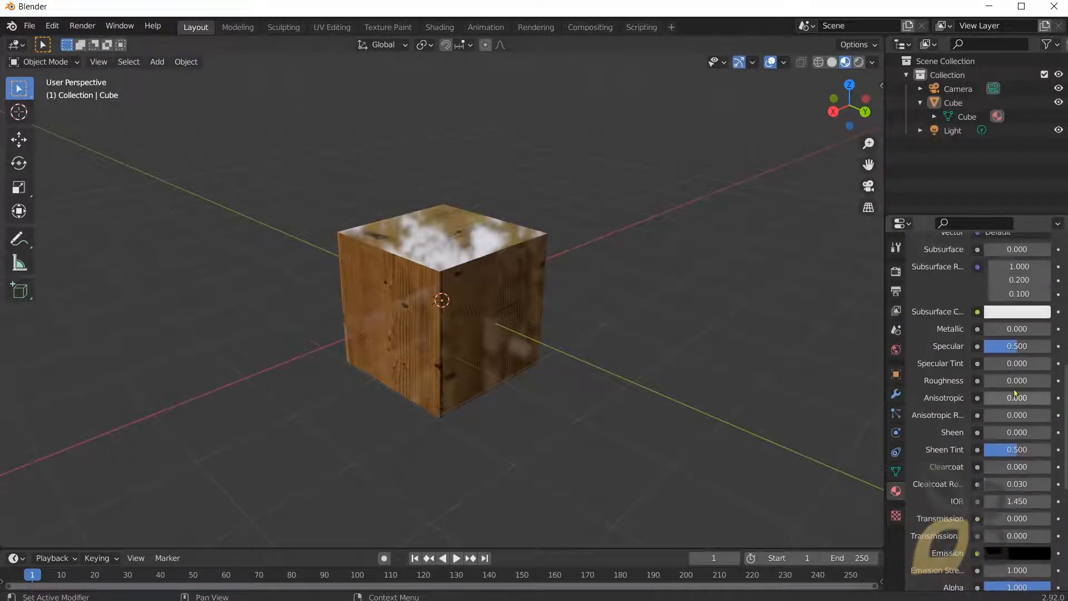
left_click(977, 346)
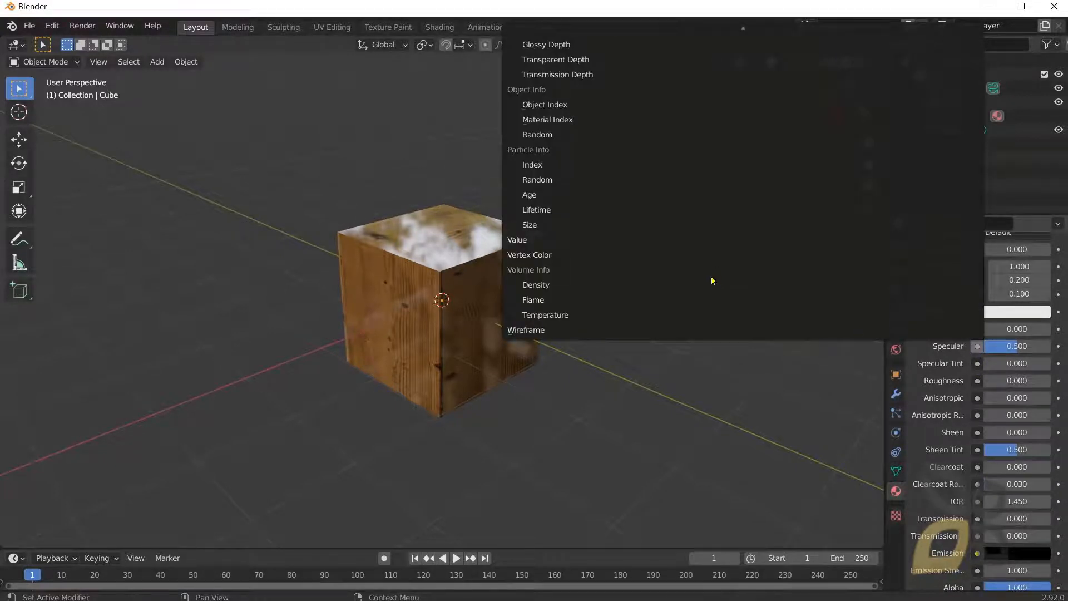
scroll(712, 278, "up", 10)
scroll(712, 280, "up", 14)
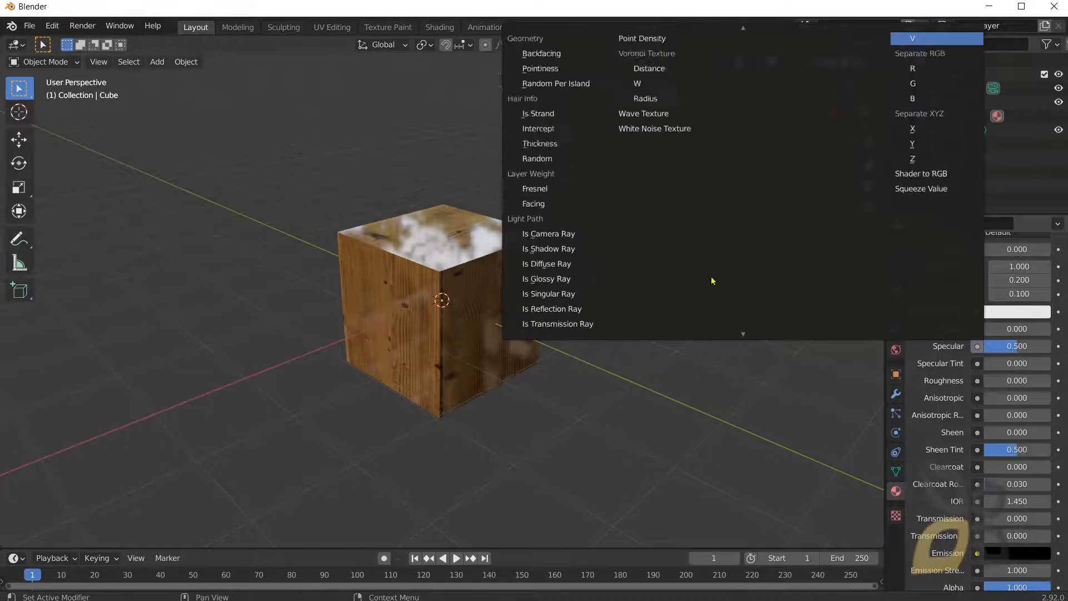
scroll(712, 282, "up", 2)
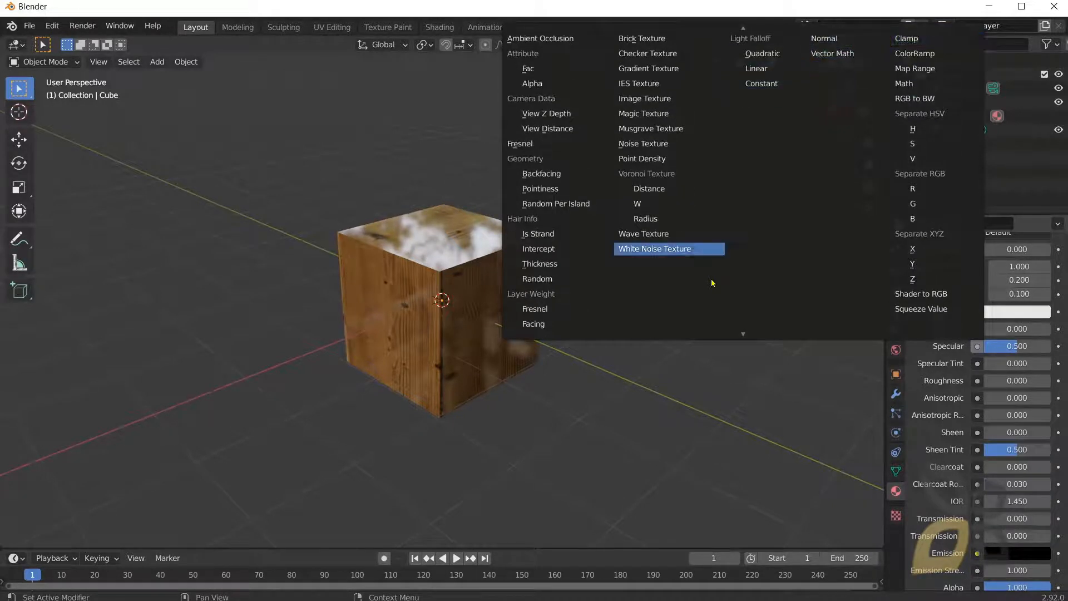
scroll(712, 285, "down", 6)
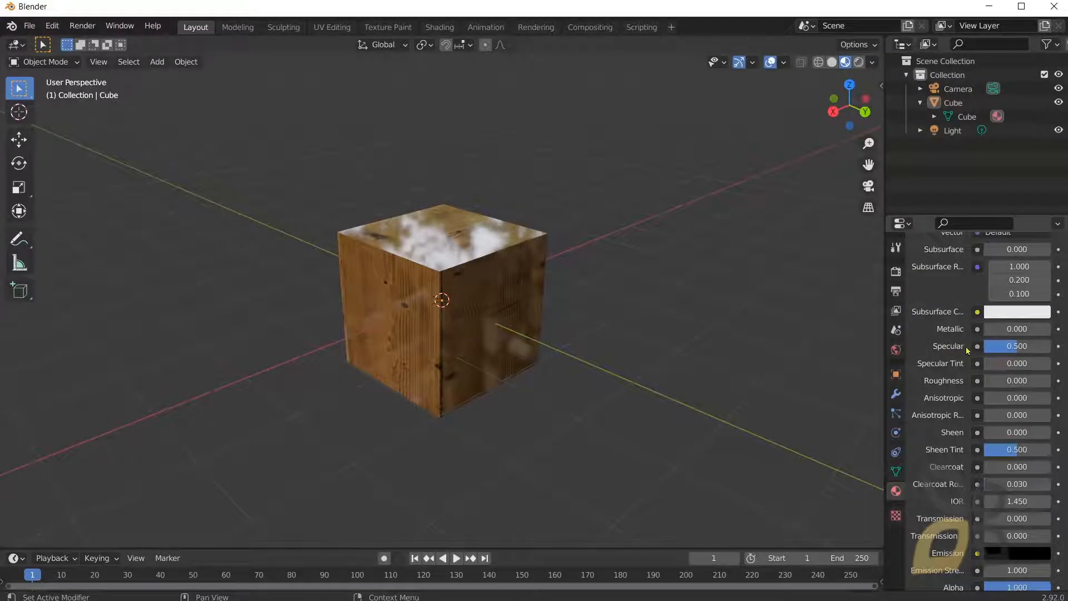
Assign an Image Texture to the material's roughness and load WoodFloor043_2K_Roughness.jpg from the WoodFloor043_2K-JPG folder in Downloads.
left_click(977, 380)
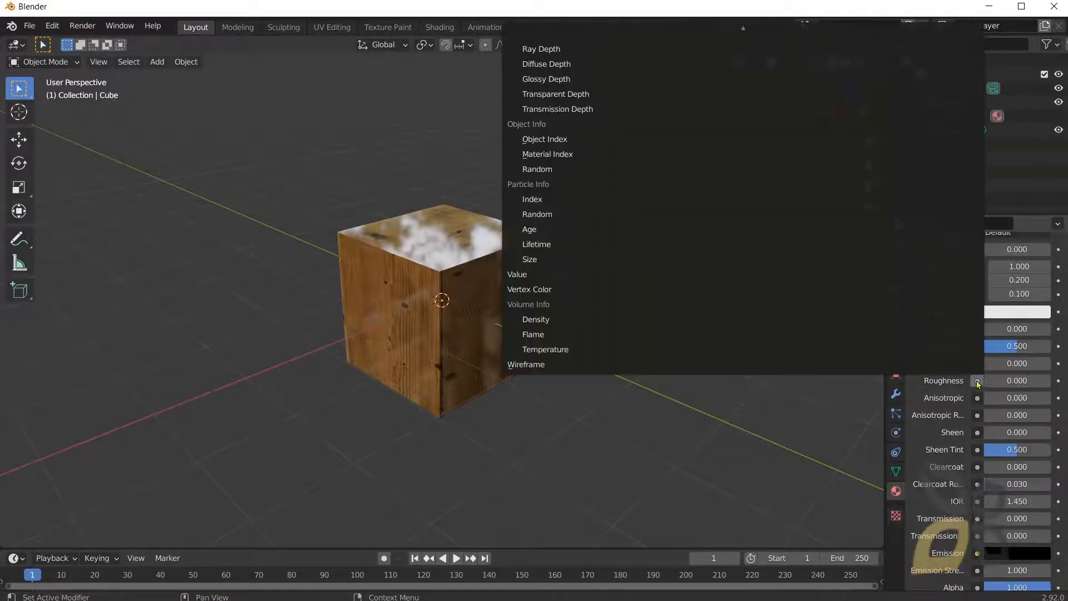
scroll(709, 239, "up", 10)
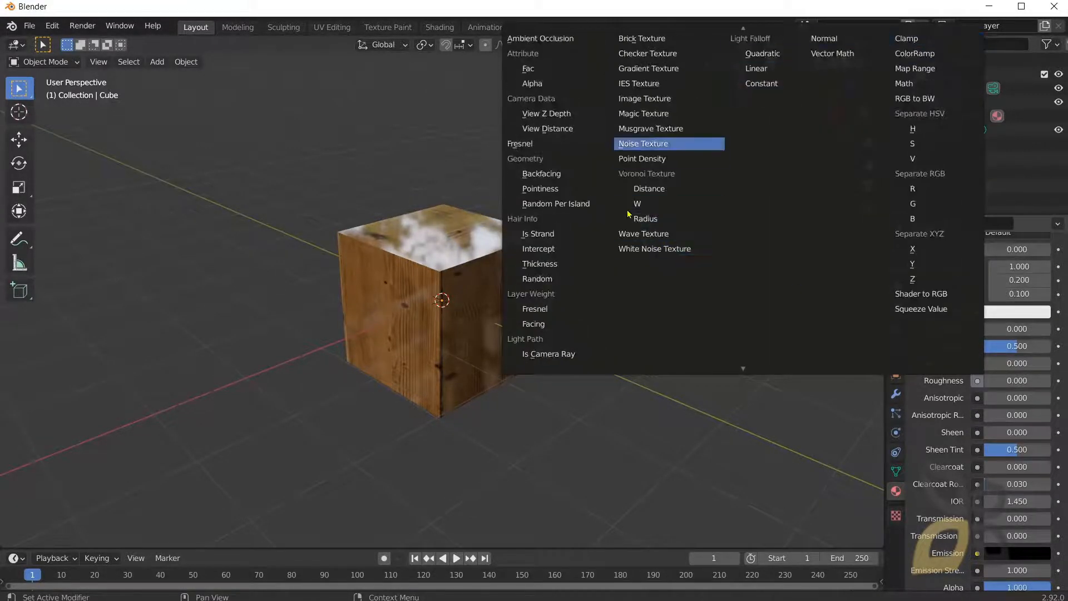
left_click(656, 109)
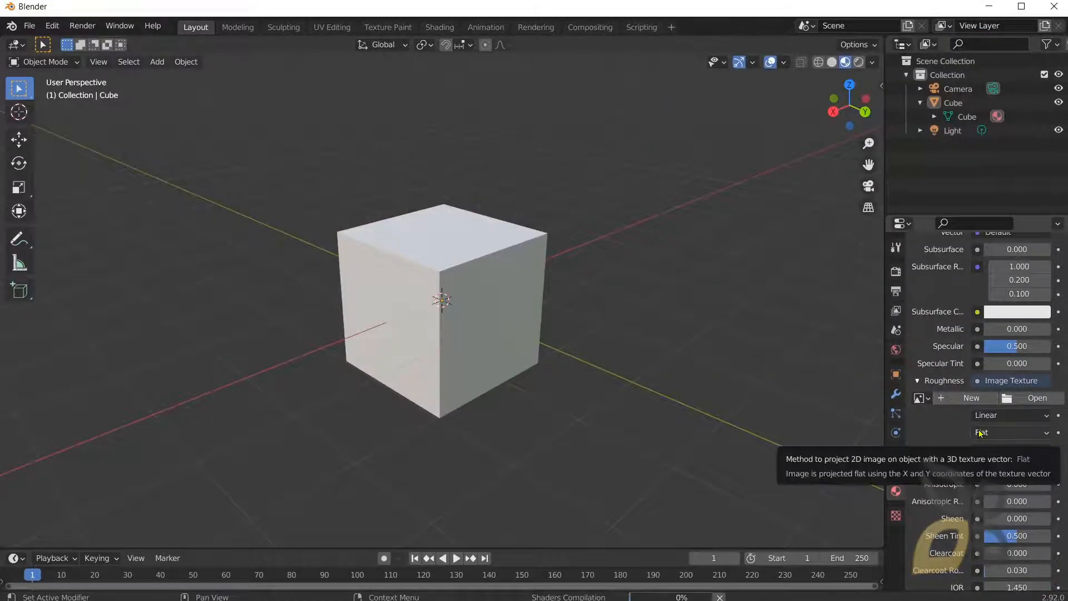
left_click(1007, 399)
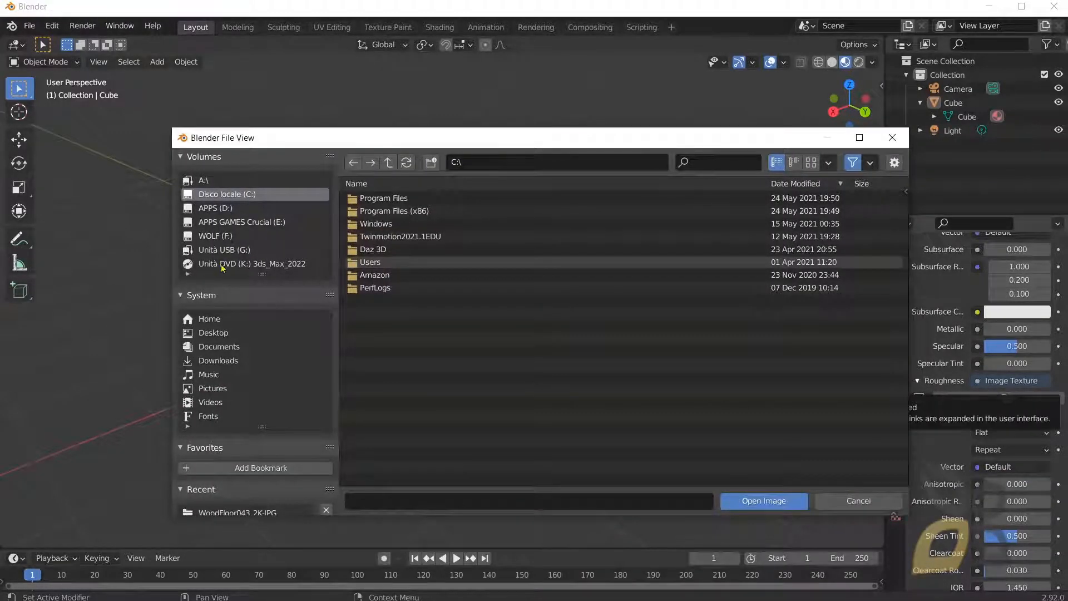
left_click(217, 362)
left_click(395, 202)
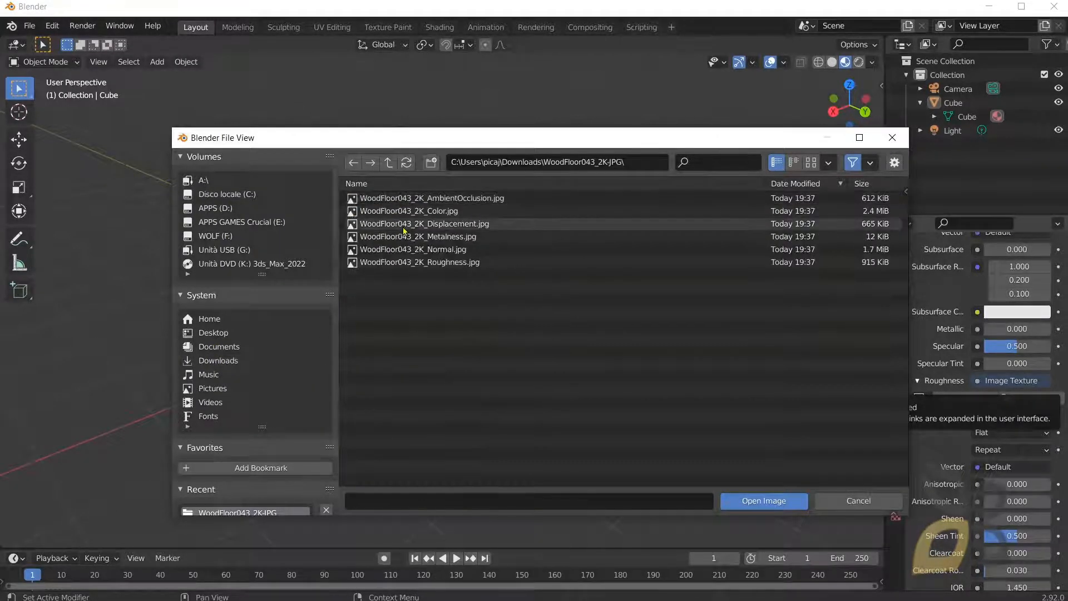
left_click(419, 262)
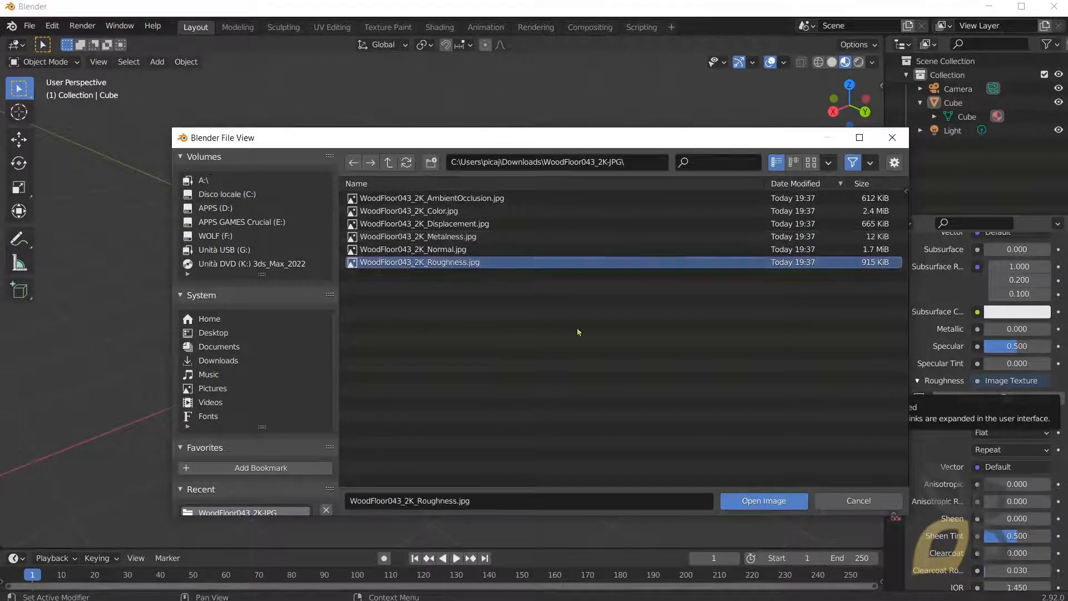
left_click(764, 501)
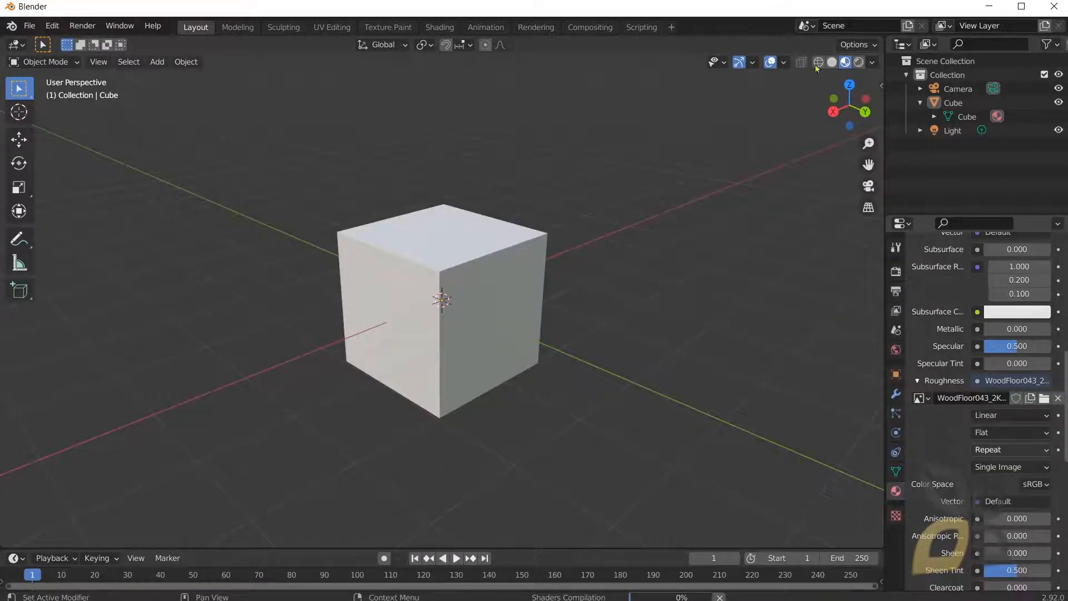
Switch the viewport to rendered shading, inspect the textured cube from another angle, and briefly check the Rendering workspace.
left_click(860, 64)
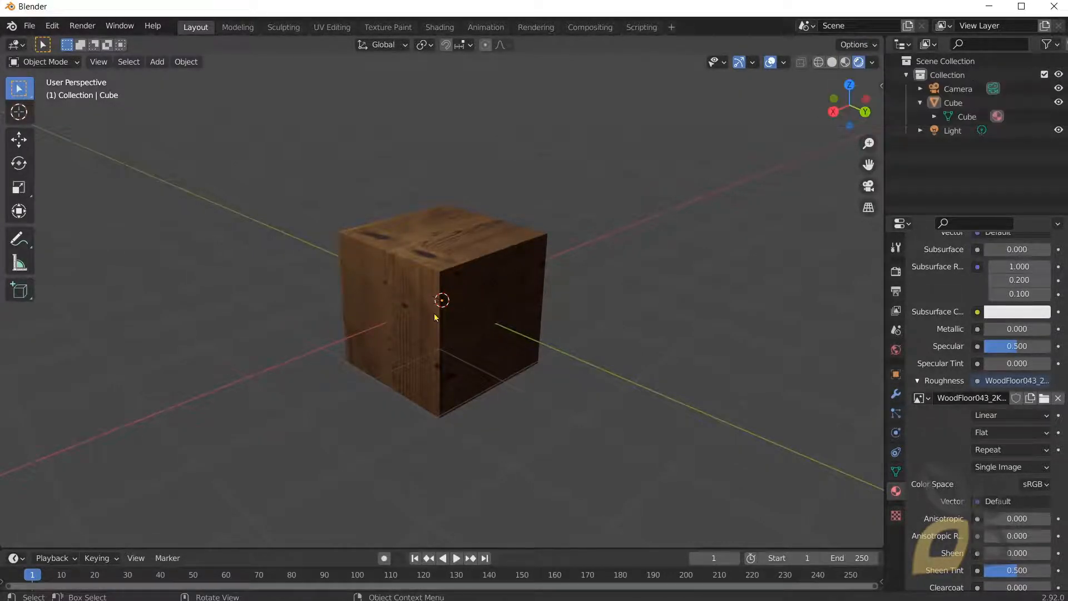
scroll(439, 306, "up", 1)
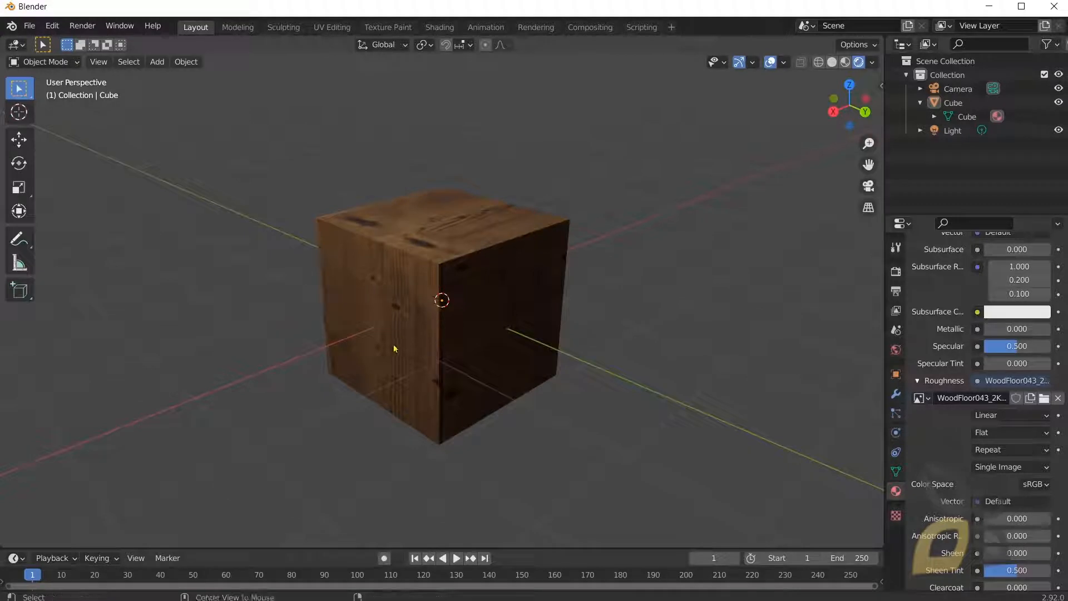
middle_click_drag(396, 349, 433, 350)
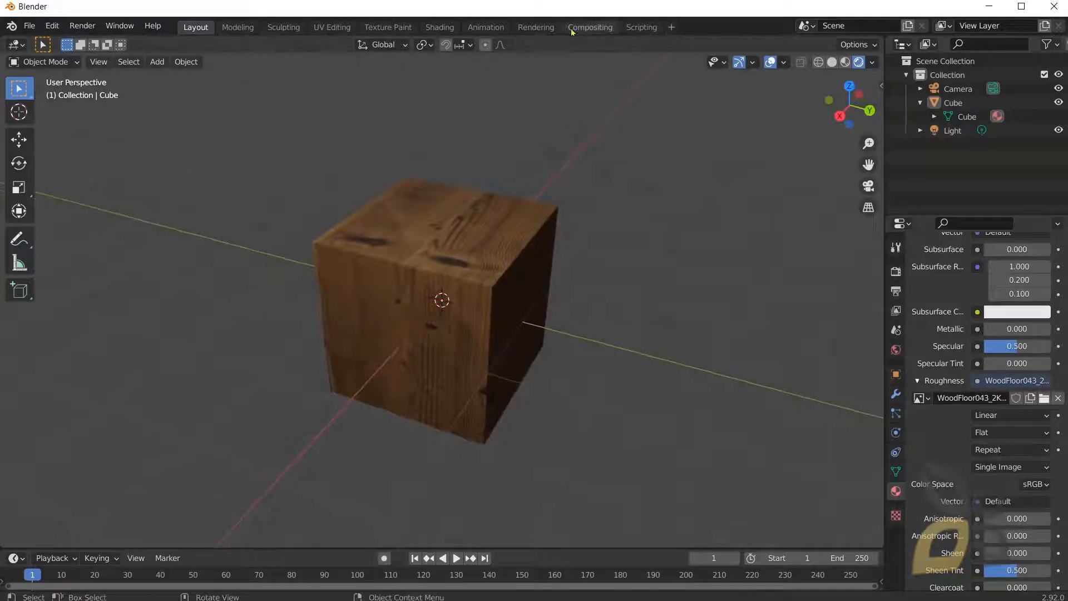
left_click(536, 27)
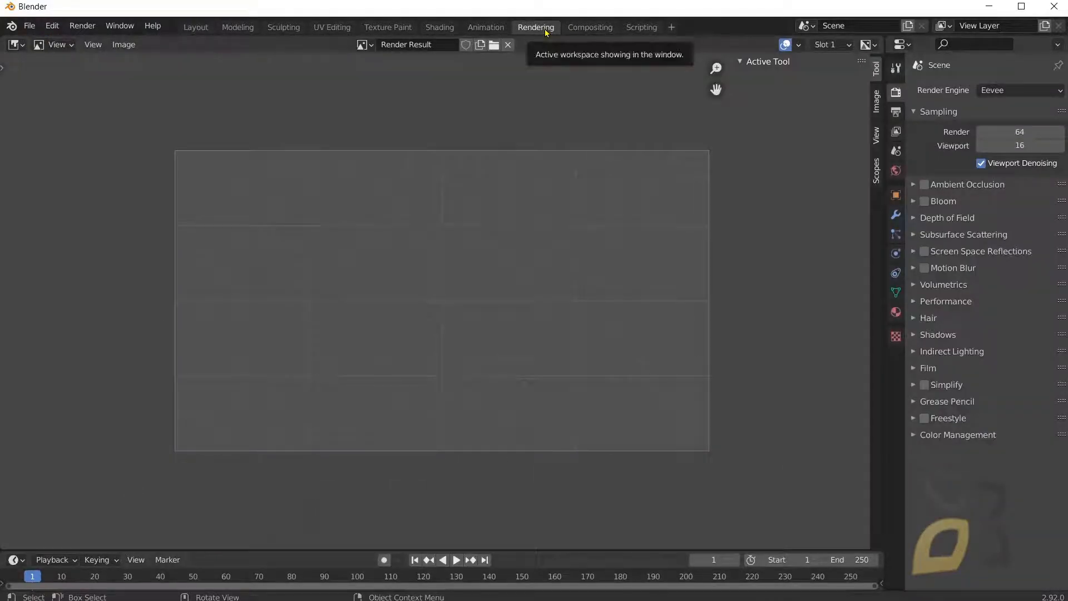
left_click(196, 27)
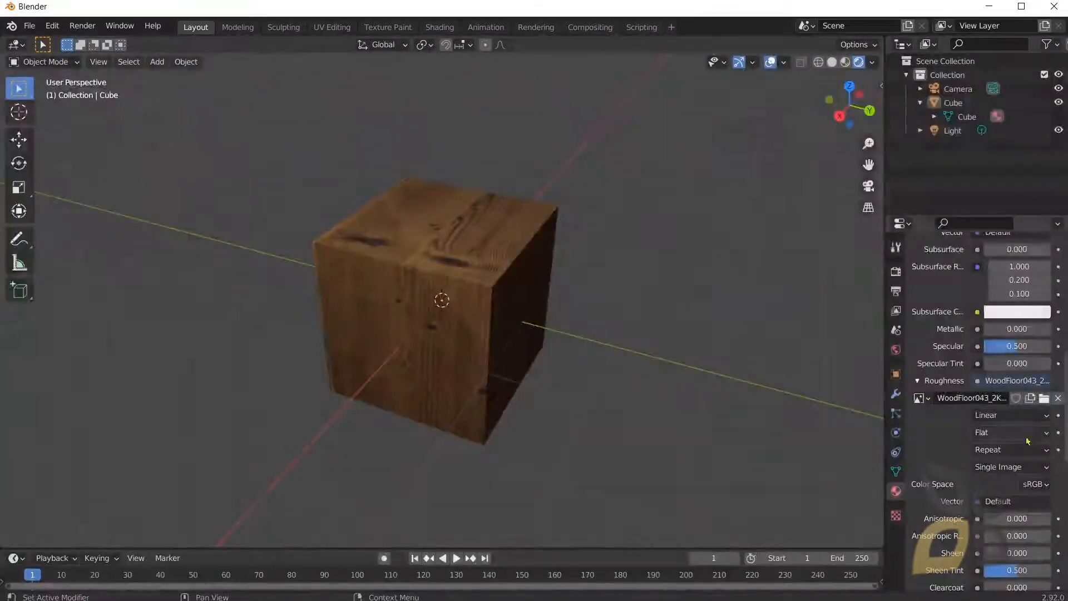
Assign a Normal Map node to the normal input of the cube's material.
scroll(1011, 420, "down", 5)
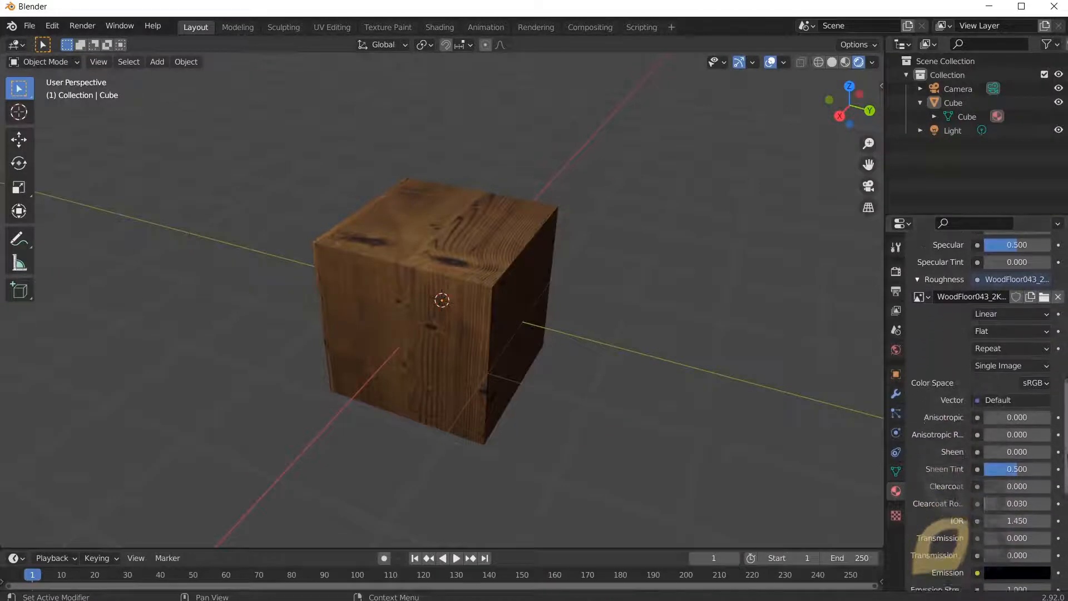
scroll(958, 520, "down", 5)
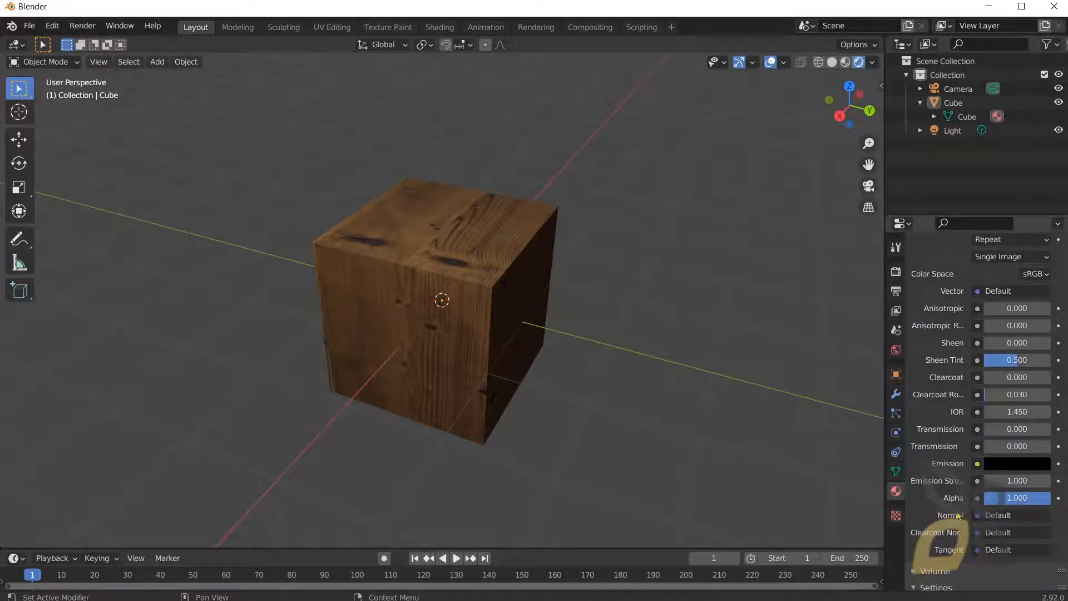
left_click(978, 517)
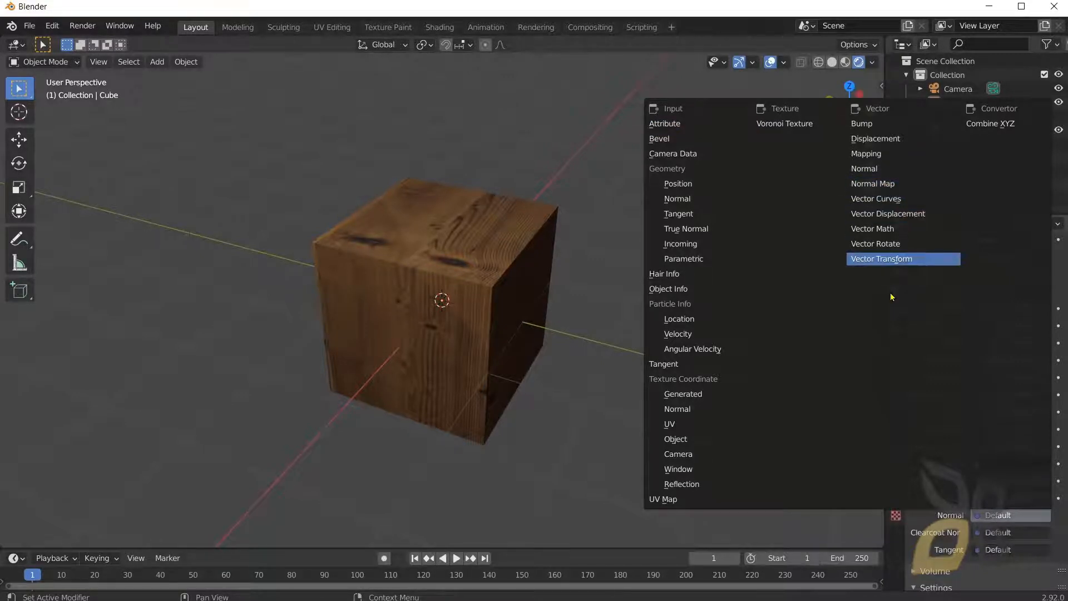
left_click(873, 185)
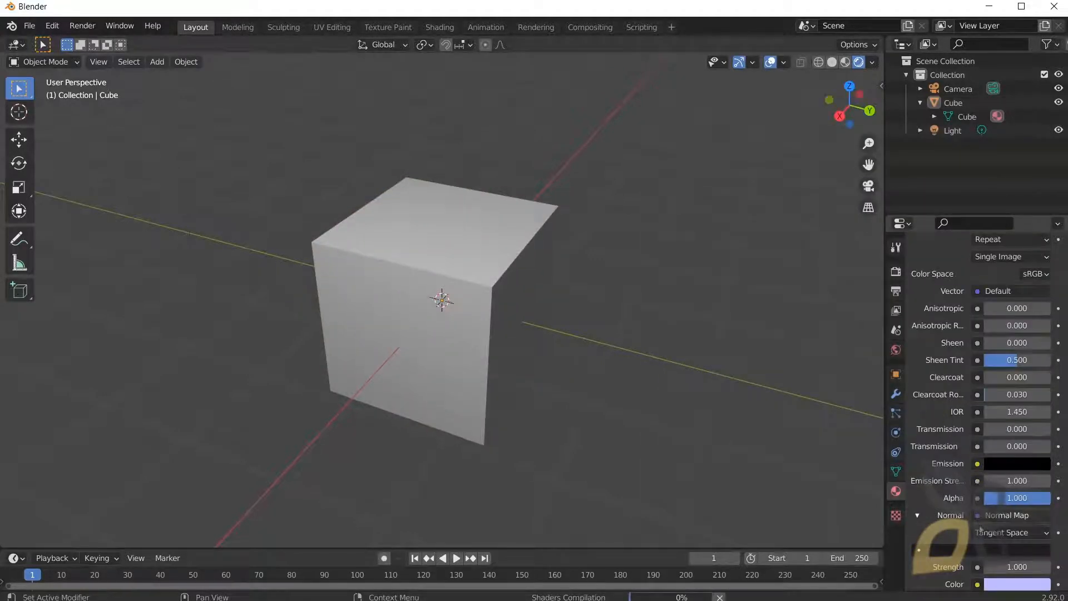
Change the node on the material's normal input to the vector node Normal and review its settings.
left_click(978, 517)
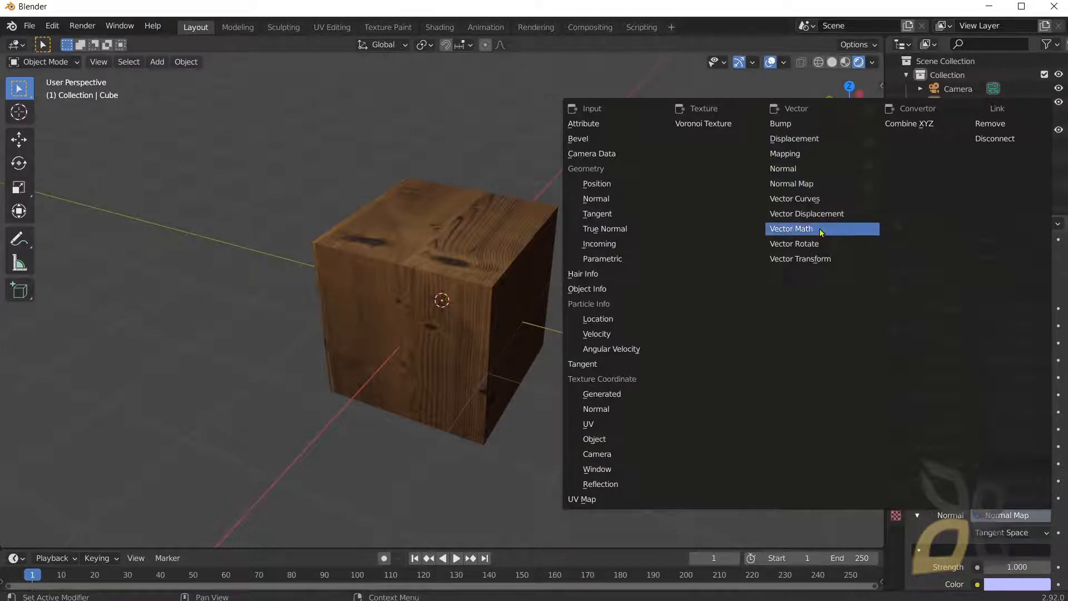
left_click(811, 168)
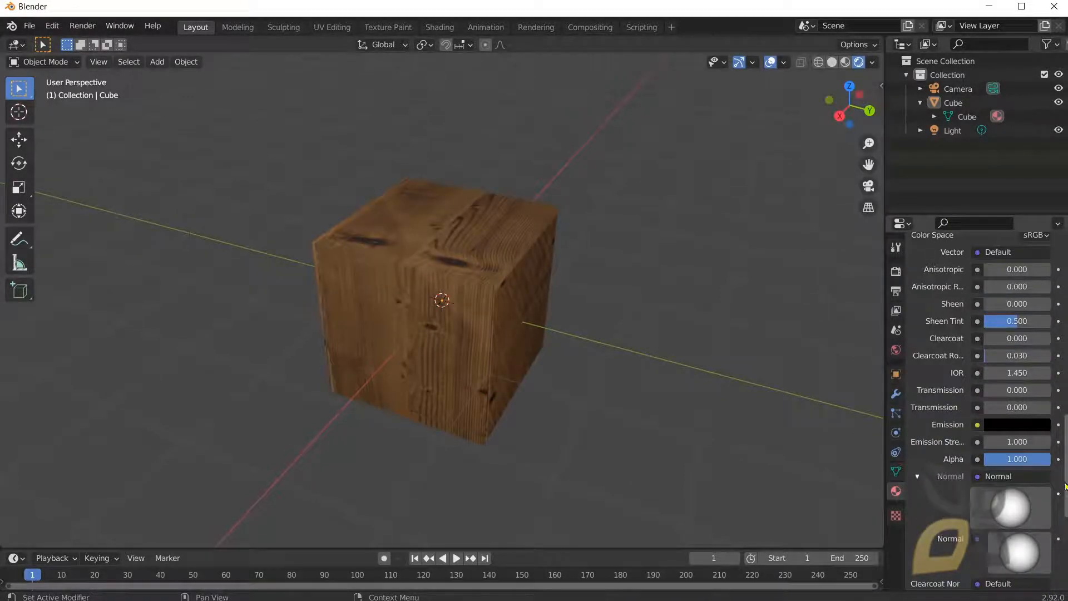
left_click_drag(1066, 485, 1066, 509)
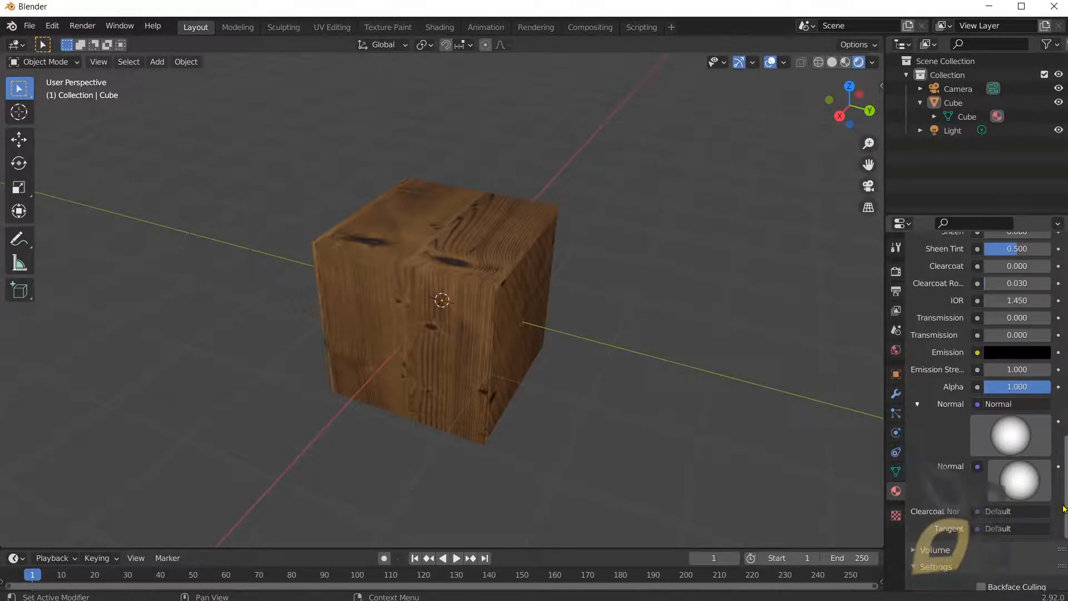
scroll(981, 457, "up", 2)
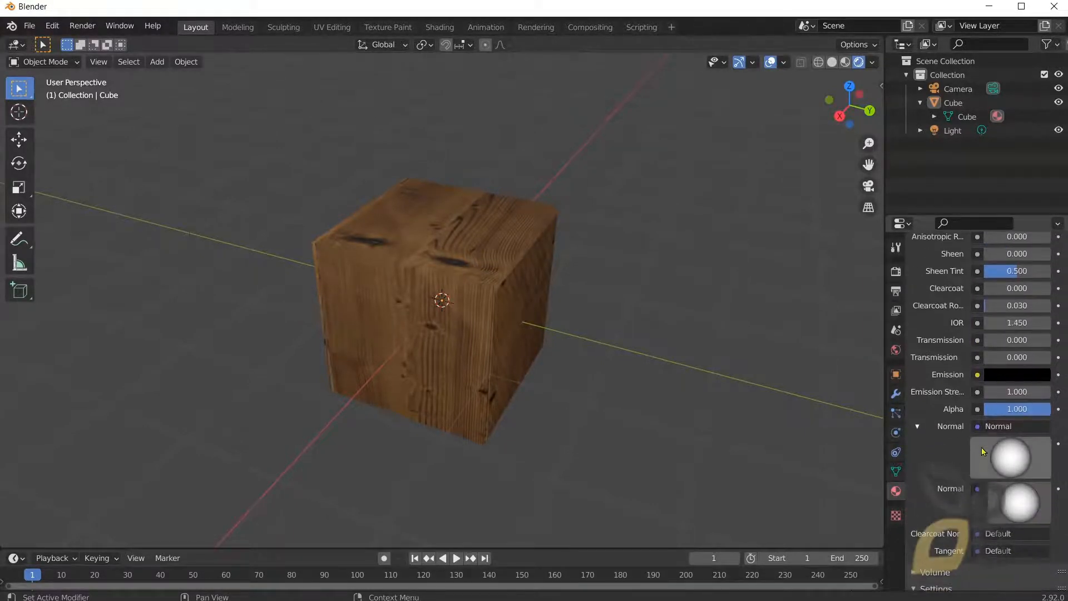
Assign the Lifetime output of Particle Info to the material's metallic input.
scroll(981, 456, "up", 4)
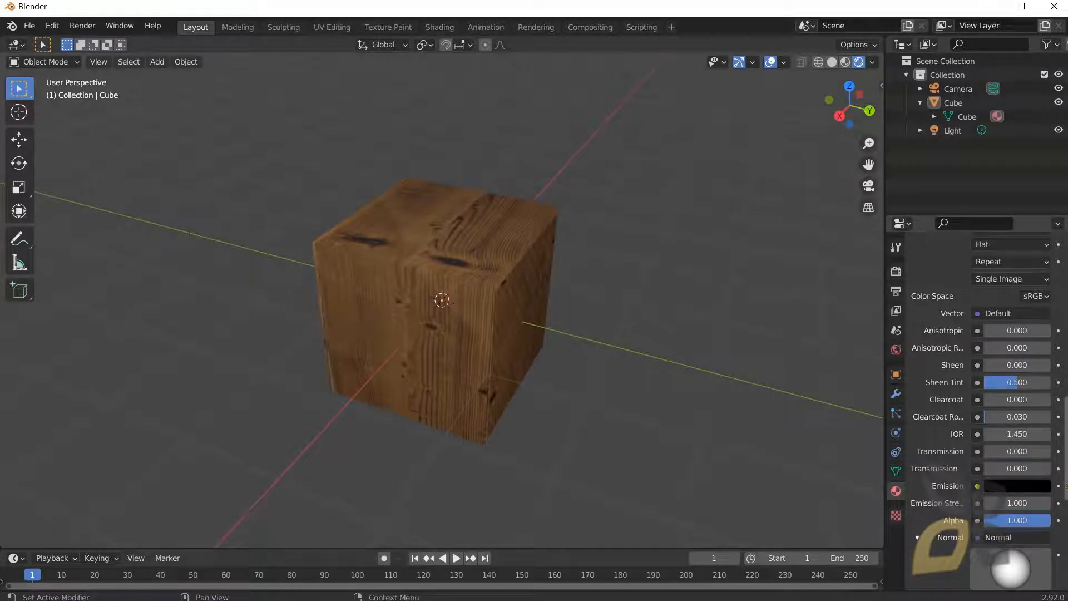
scroll(955, 439, "up", 7)
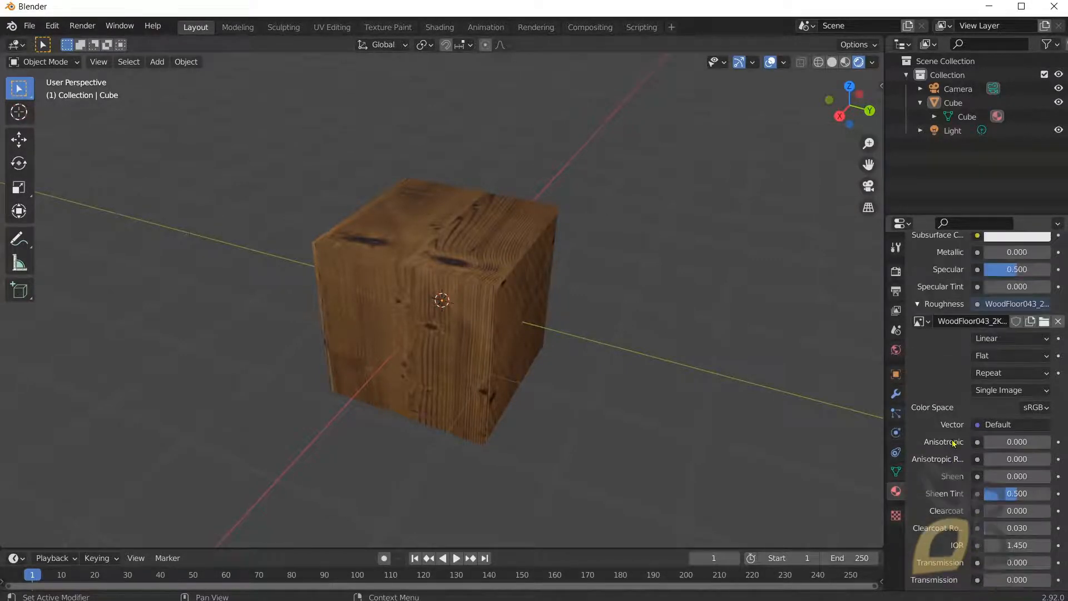
scroll(955, 439, "up", 1)
scroll(954, 406, "up", 1)
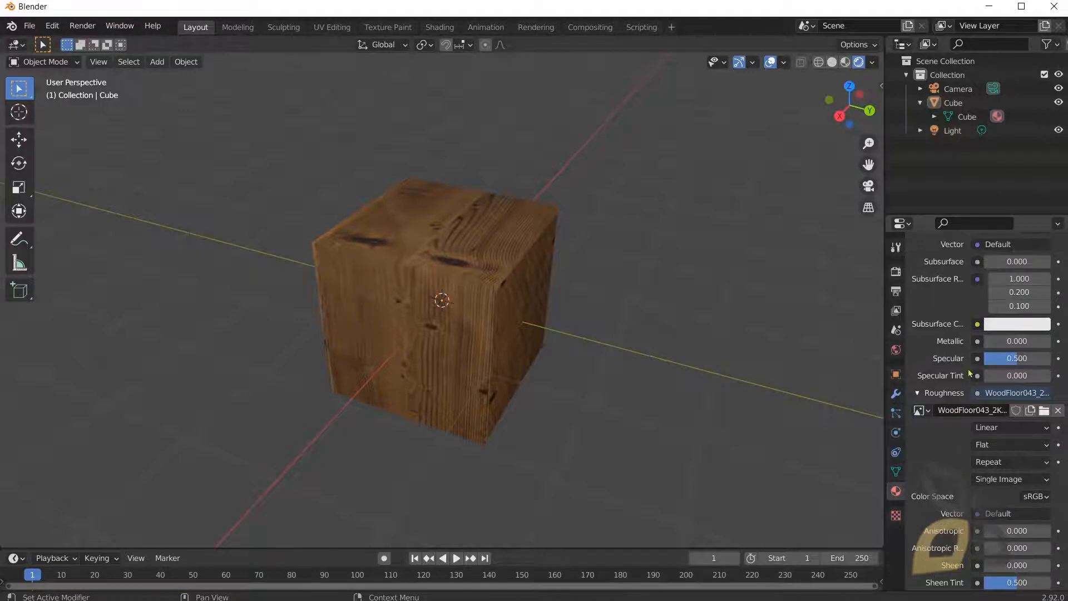
left_click(978, 342)
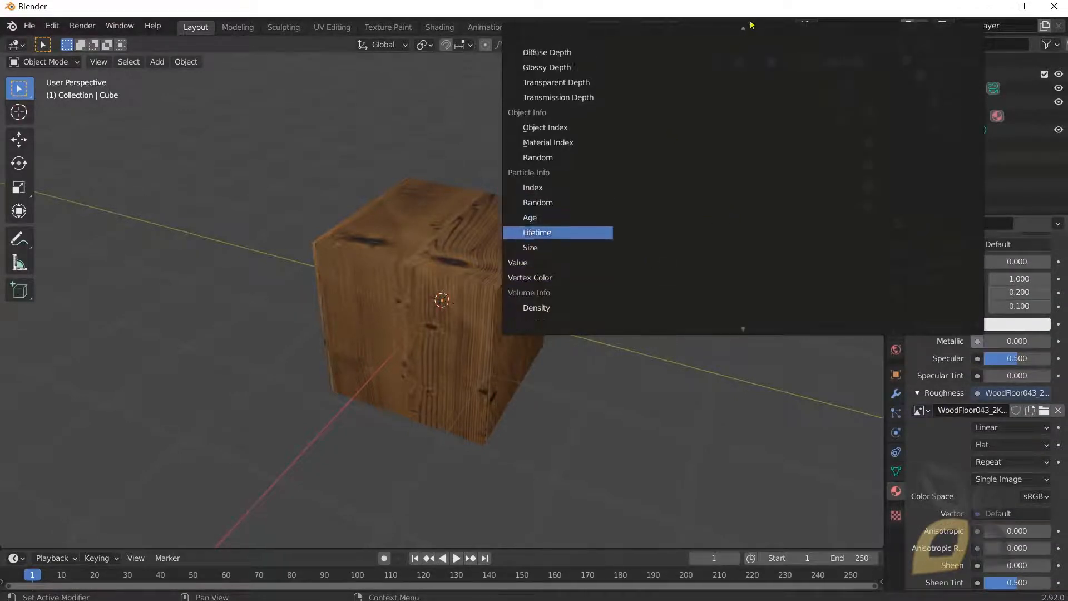
left_click(537, 205)
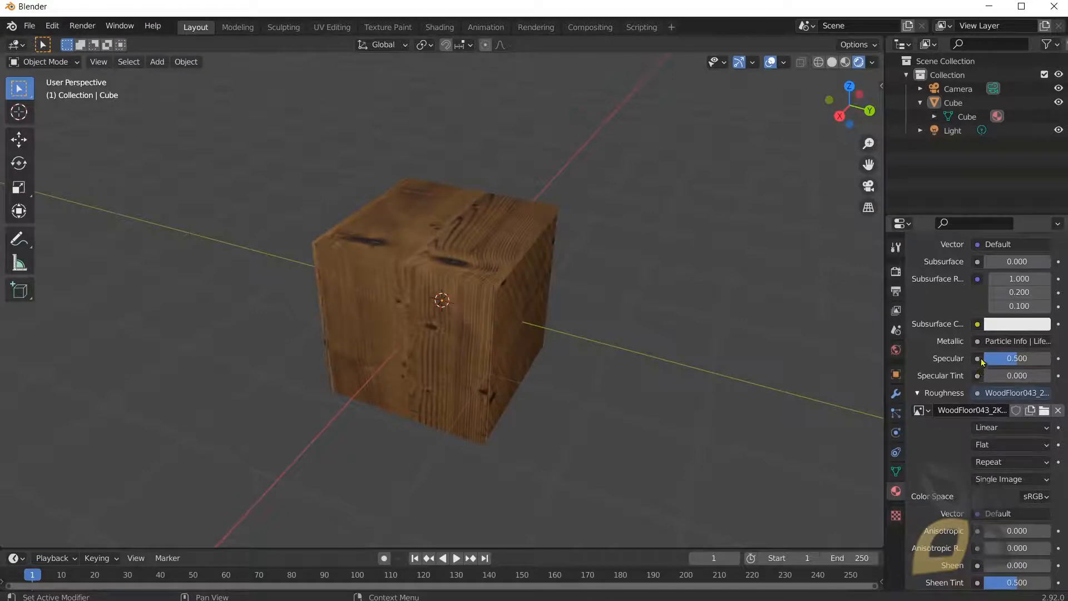
Set the material's metallic input to an Image Texture.
left_click(978, 342)
scroll(661, 167, "up", 2)
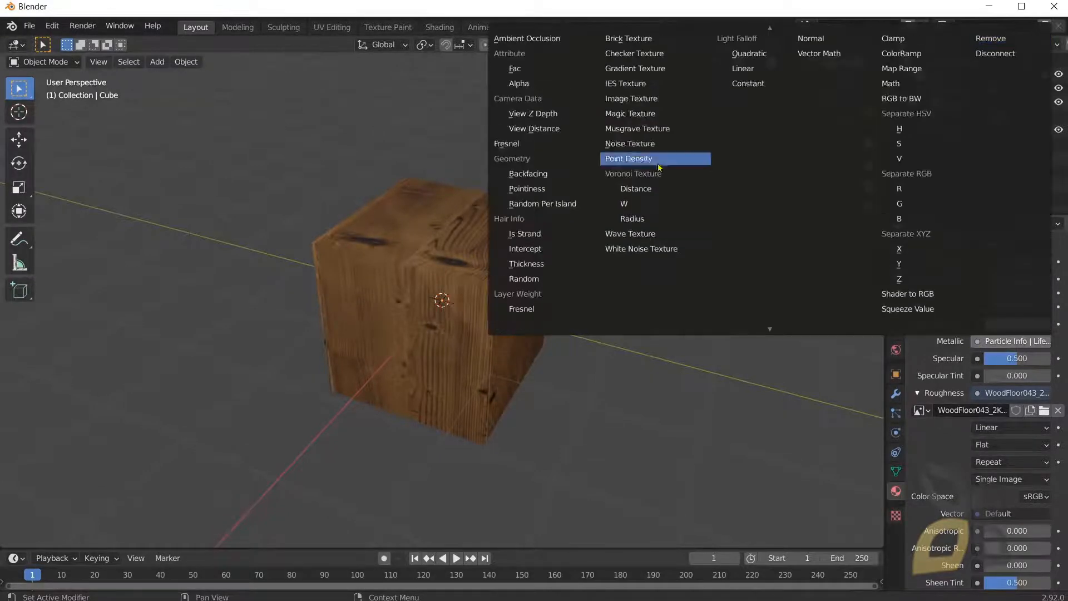
left_click(644, 99)
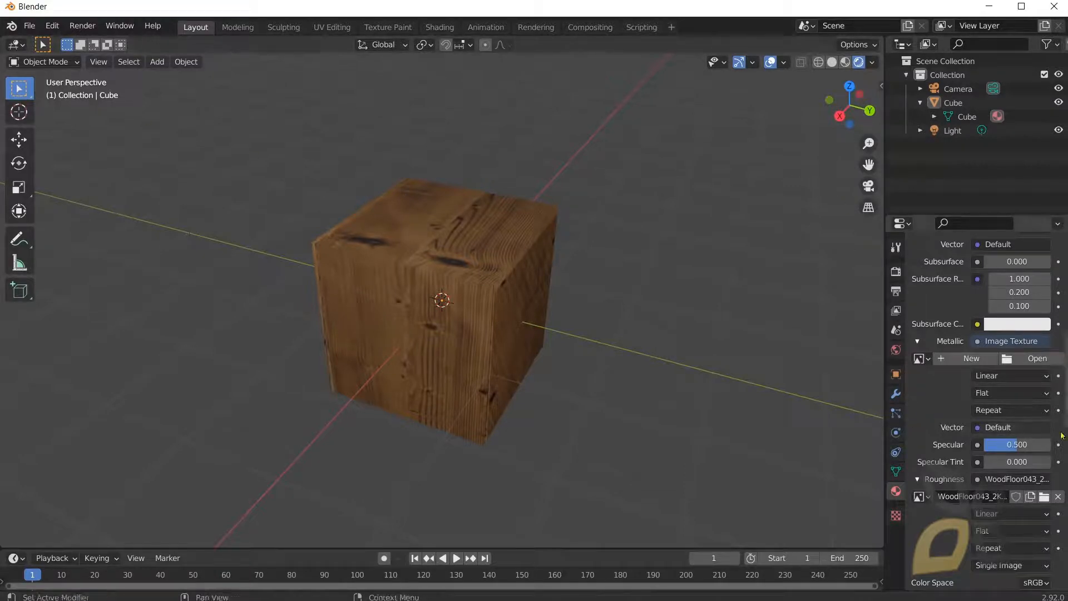
scroll(964, 453, "up", 1)
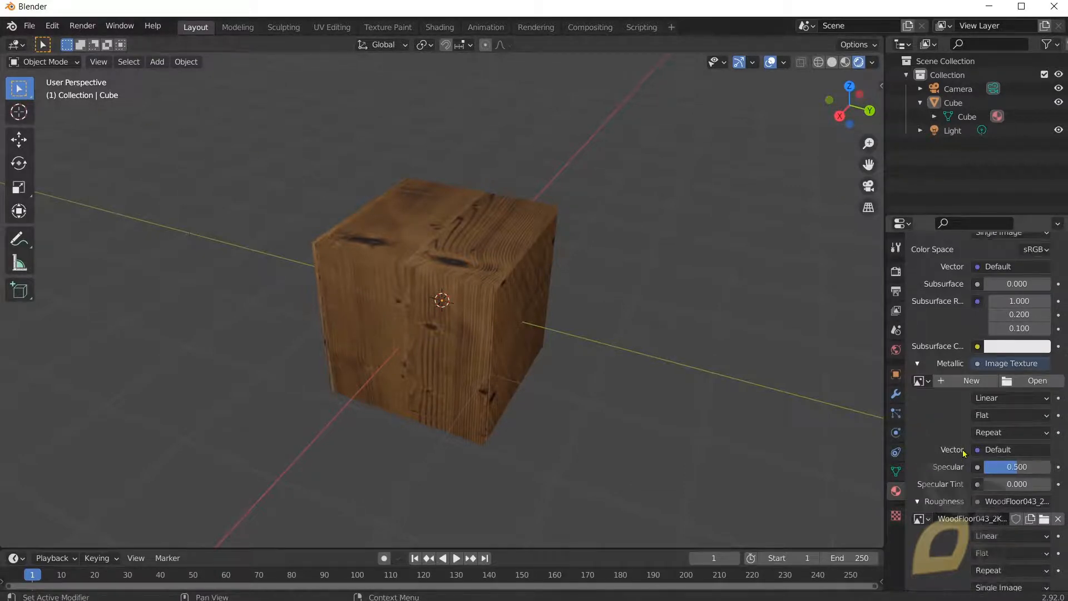
Load WoodFloor043_2K_Metalness.jpg from the WoodFloor043_2K-JPG folder into the metallic texture and inspect the cube from other angles.
left_click(1007, 380)
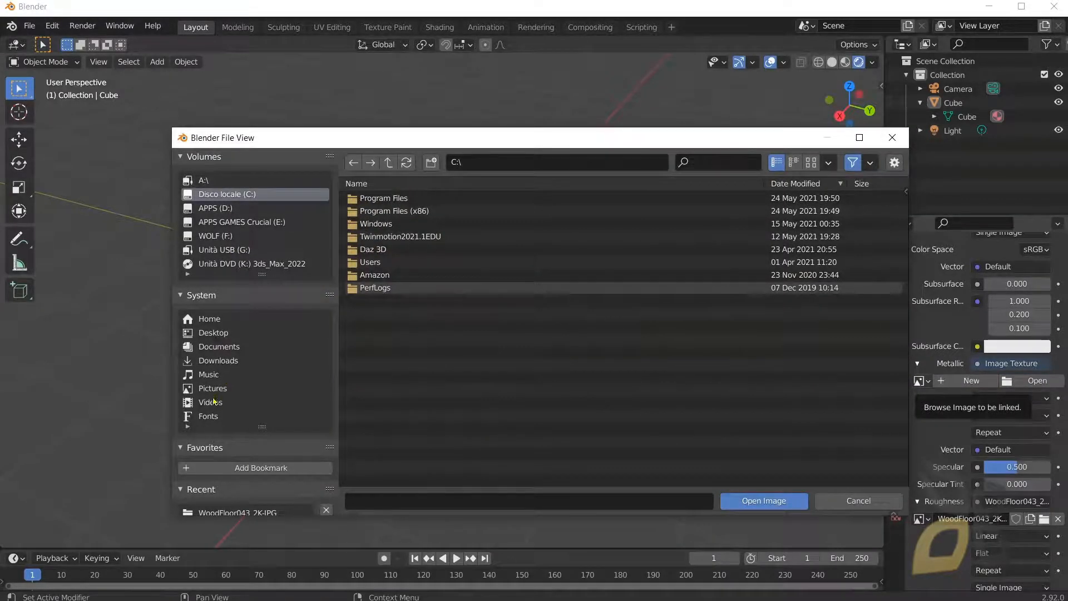
left_click(223, 361)
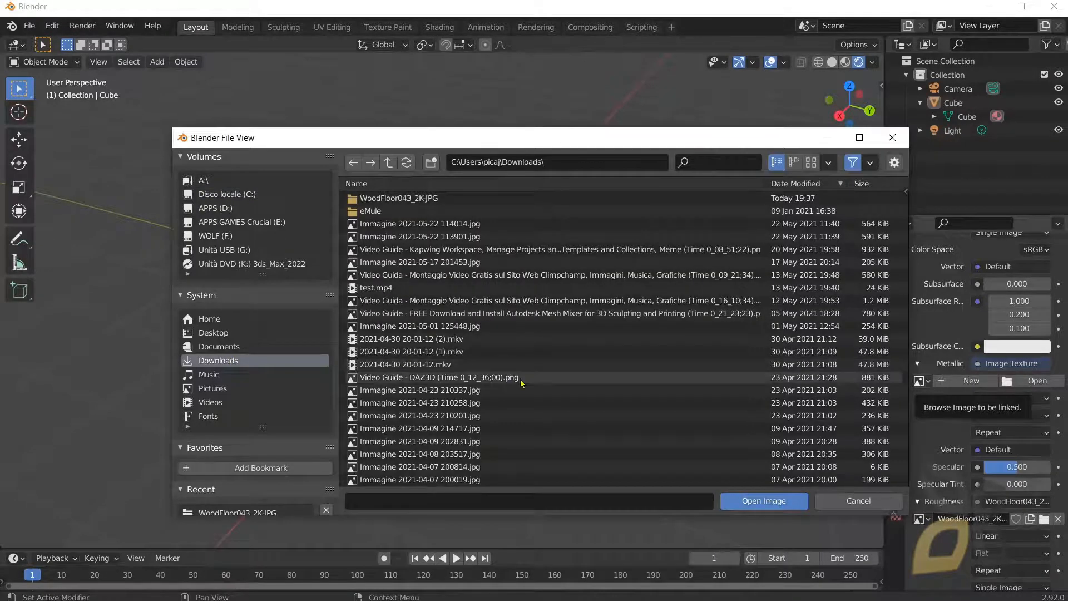
left_click(397, 199)
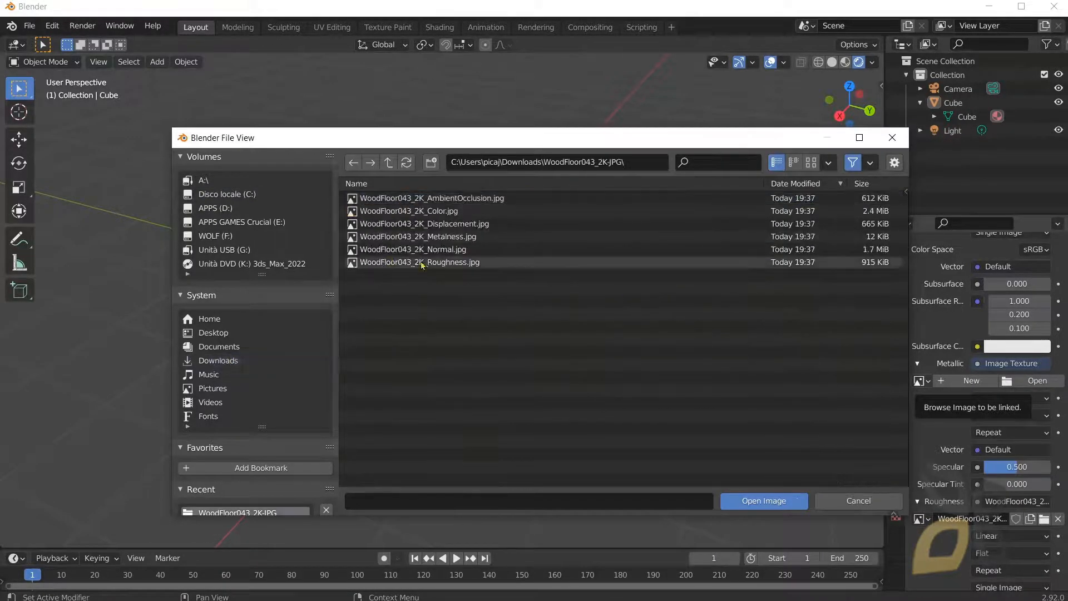
left_click(420, 236)
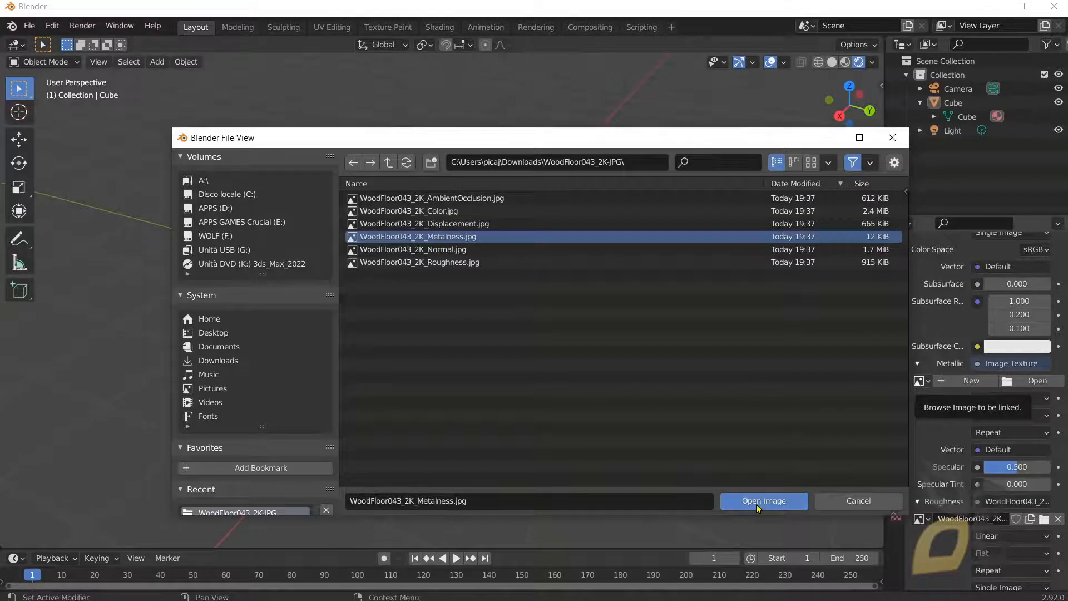
left_click(740, 504)
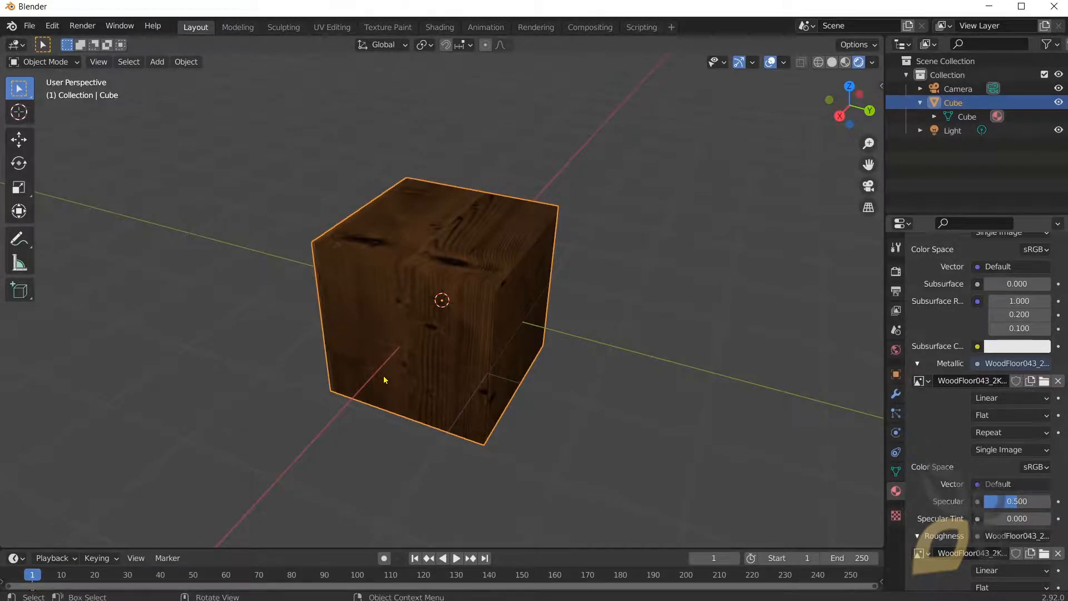
middle_click_drag(384, 380, 424, 394)
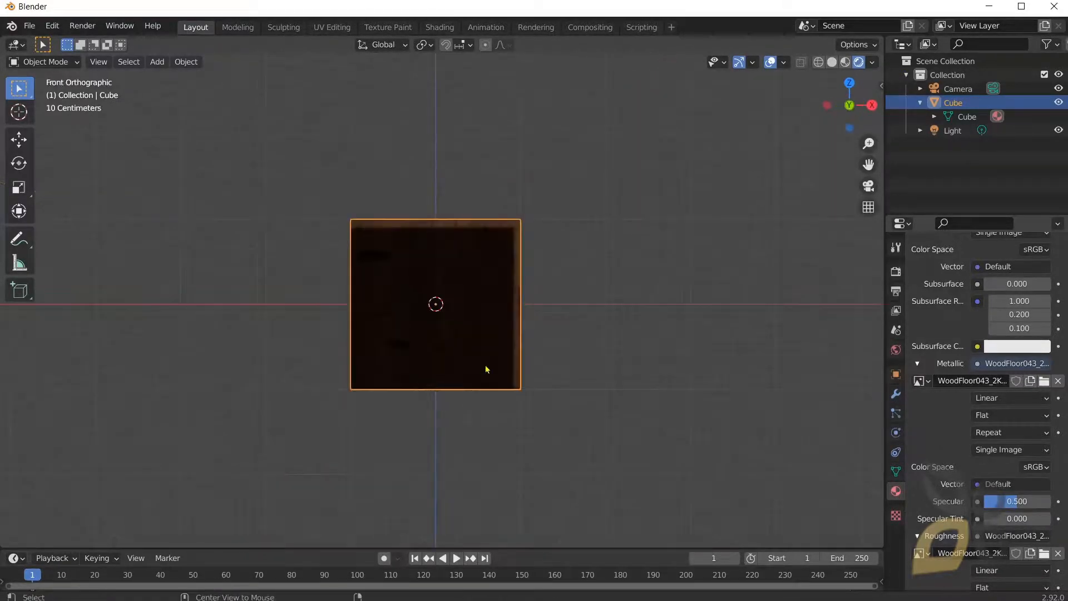
mouse_move(503, 350)
middle_mouse_down()
mouse_move(484, 334)
mouse_move(355, 358)
mouse_move(209, 333)
mouse_move(338, 322)
mouse_move(419, 301)
mouse_move(451, 388)
mouse_move(348, 365)
mouse_move(515, 396)
mouse_move(498, 384)
mouse_move(505, 369)
middle_mouse_up()
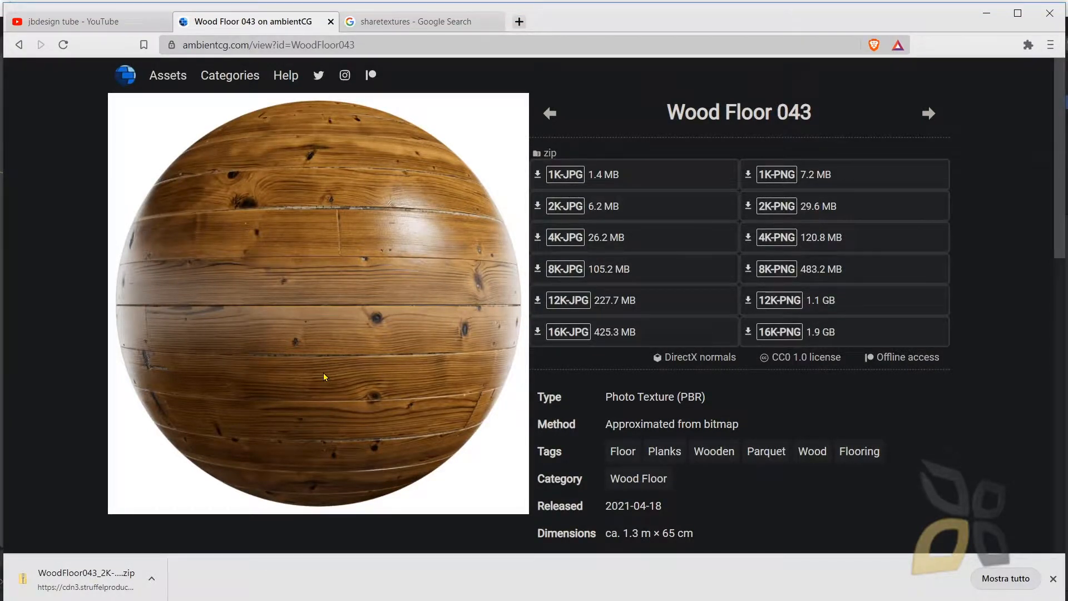
Switch to the jbdesign tube YouTube page in the browser, dismiss the download bar, and view the channel's playlists.
left_click(95, 32)
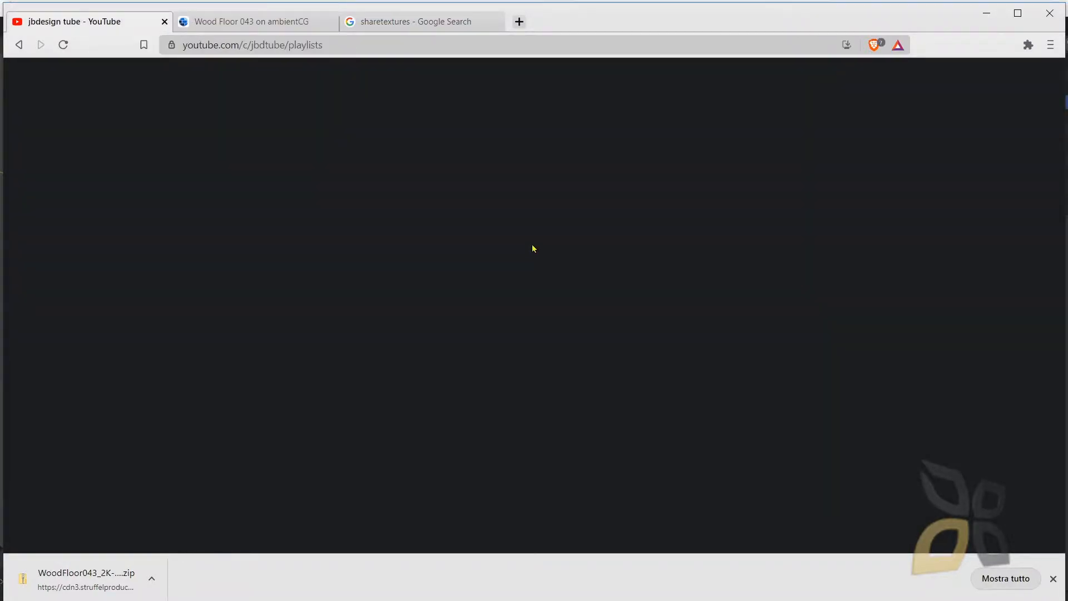
left_click(1054, 578)
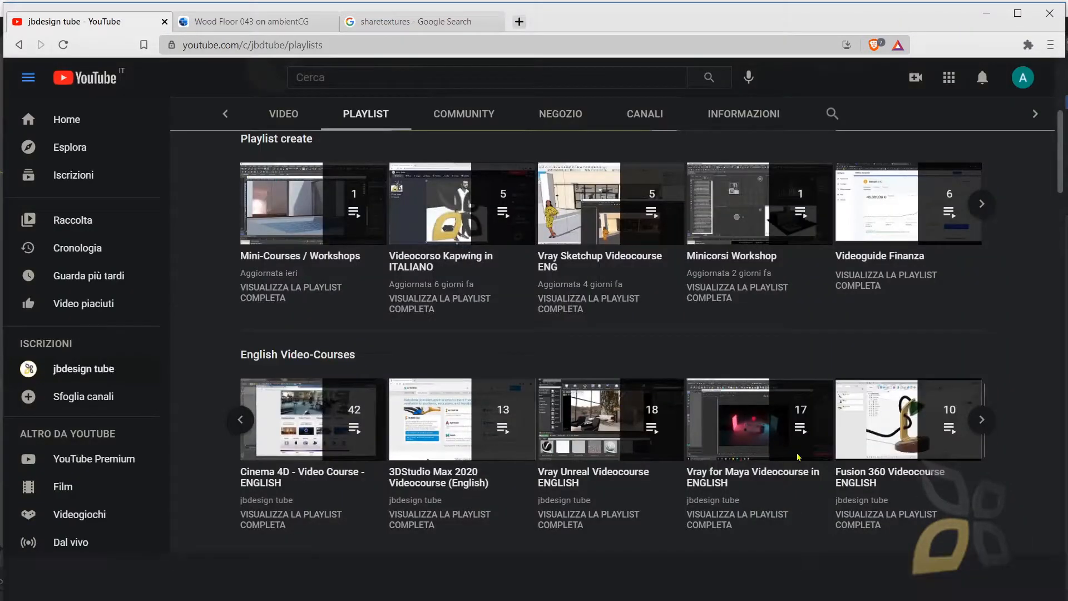
scroll(539, 355, "up", 5)
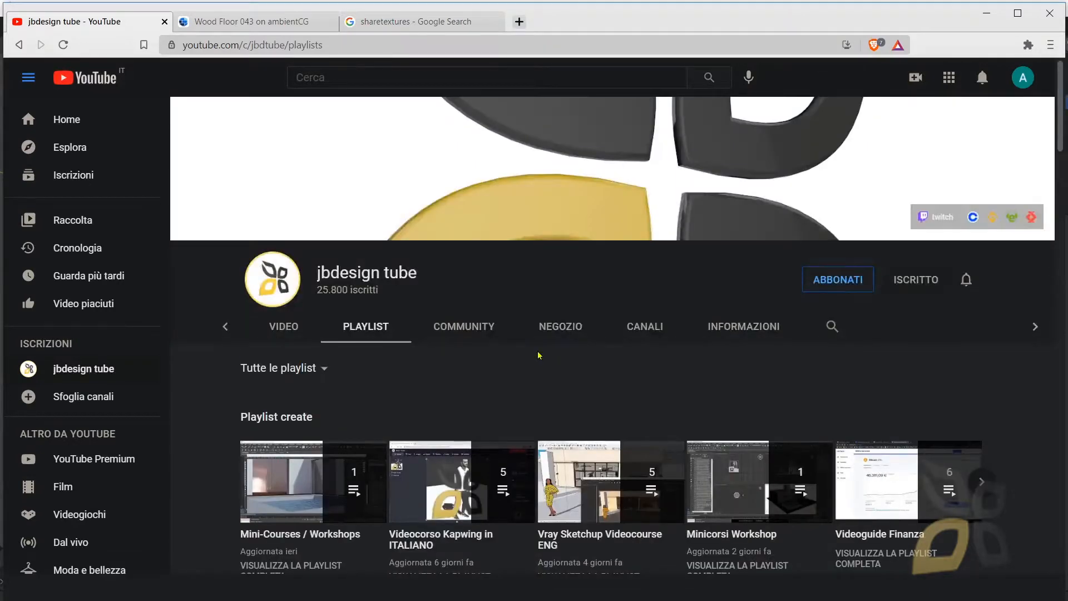